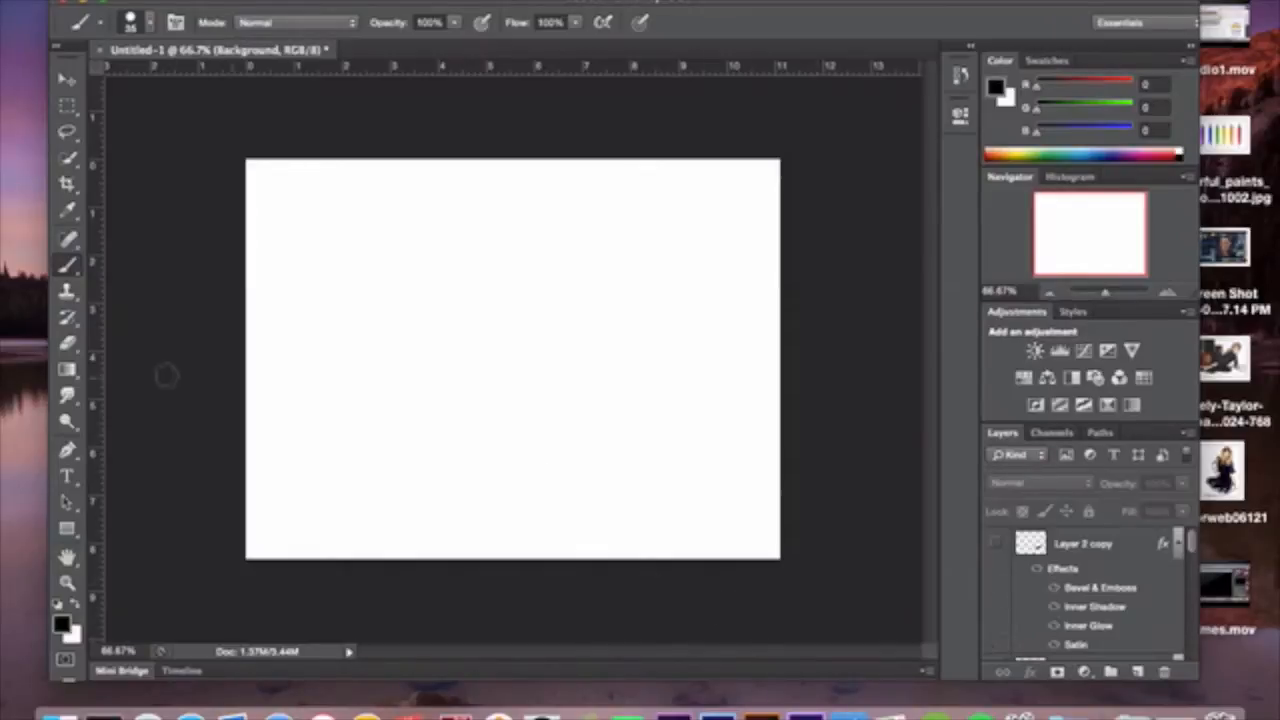
Choose the Rounds Black font for the Type tool and return to the Move tool
click(67, 476)
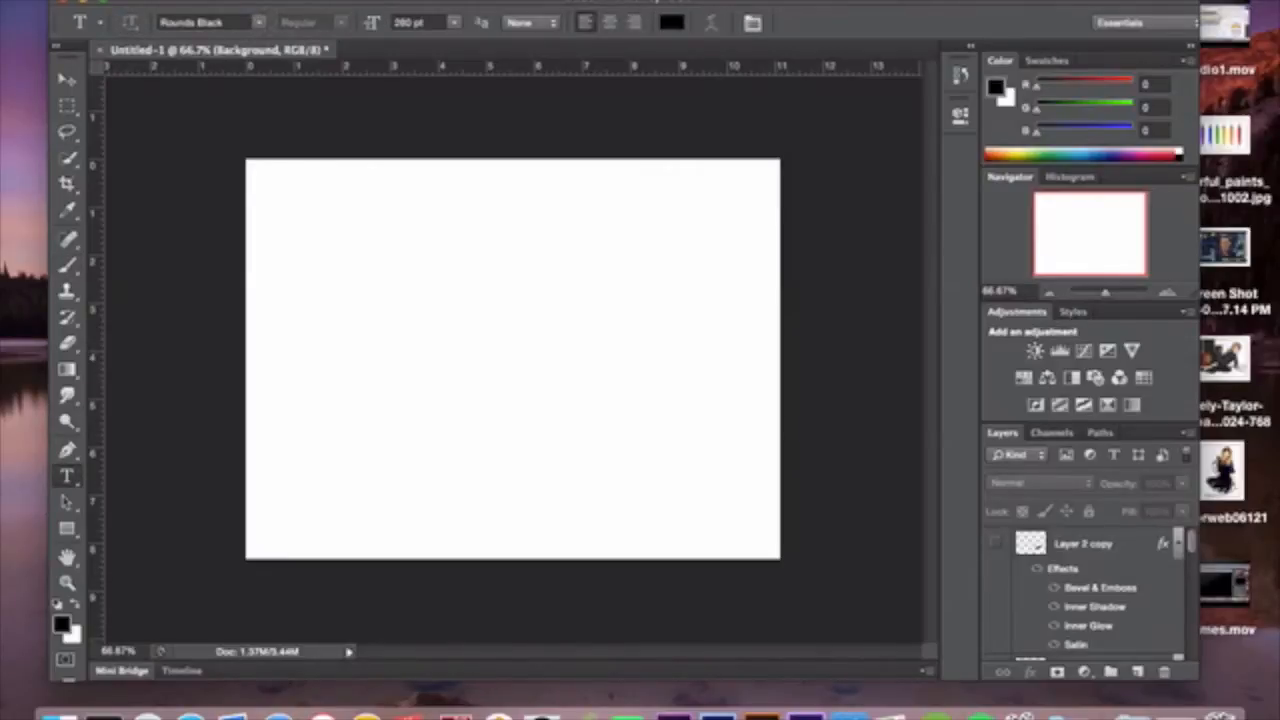
click(258, 22)
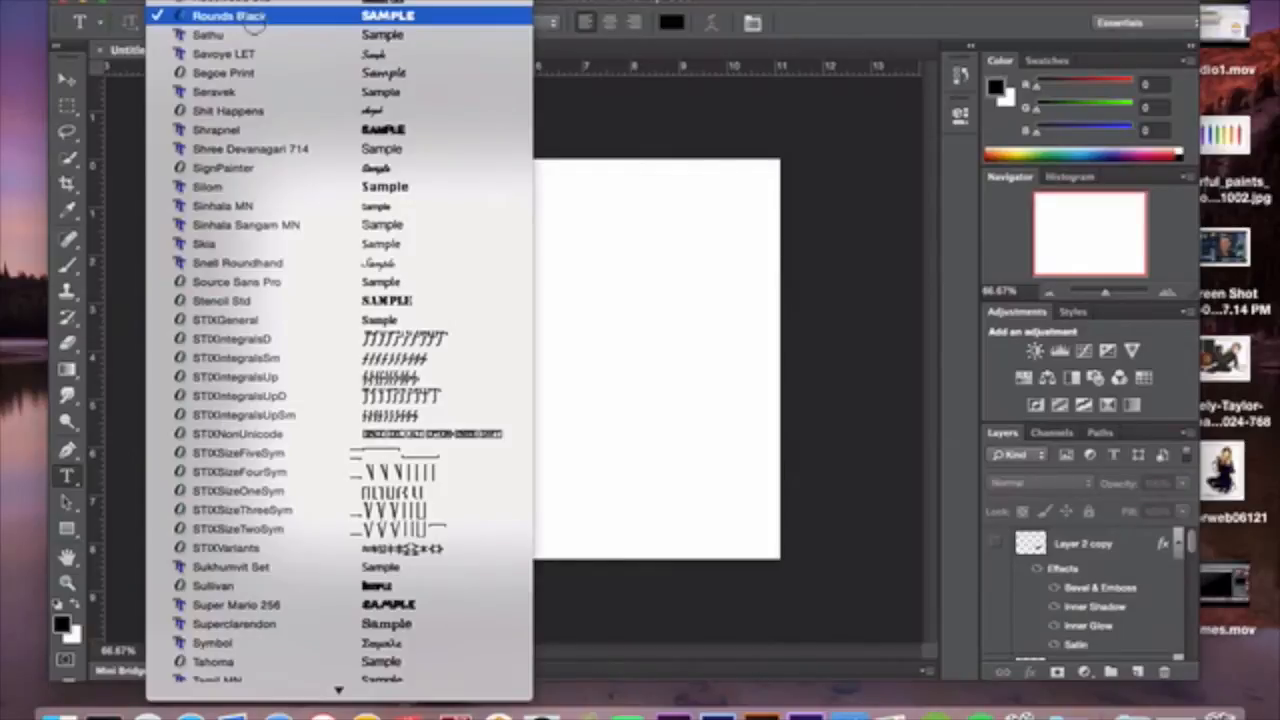
click(255, 20)
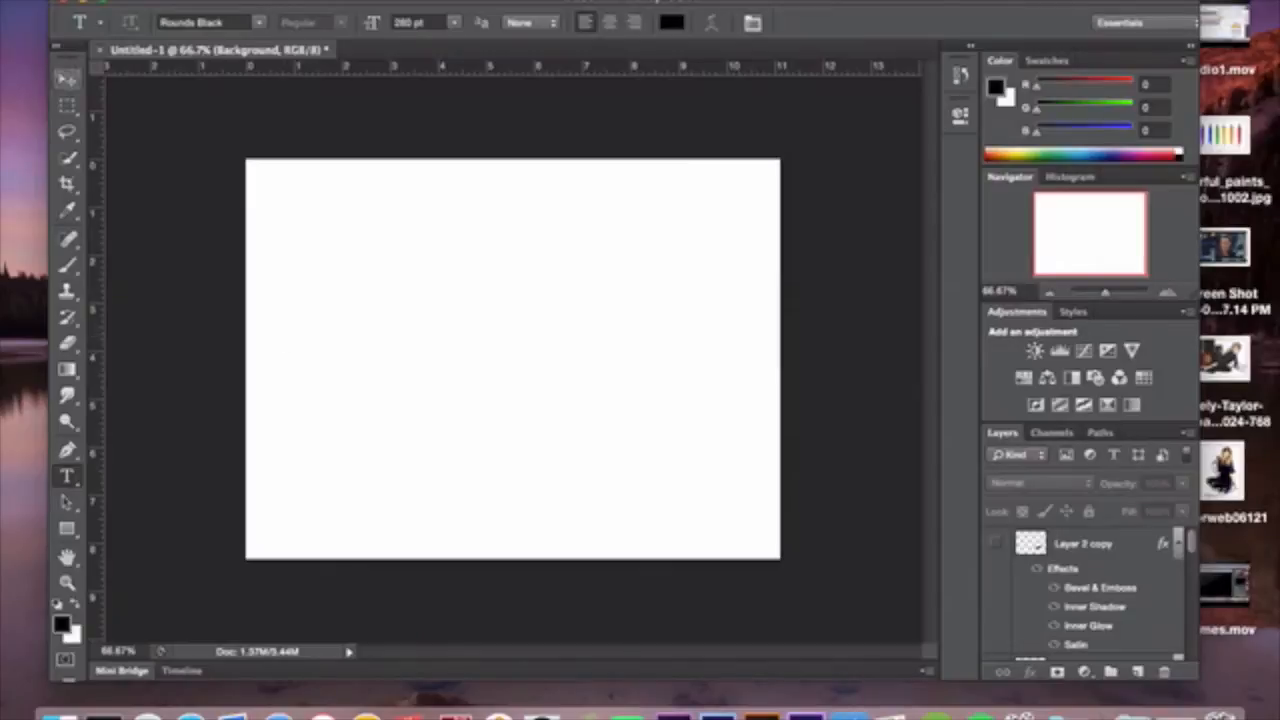
click(67, 79)
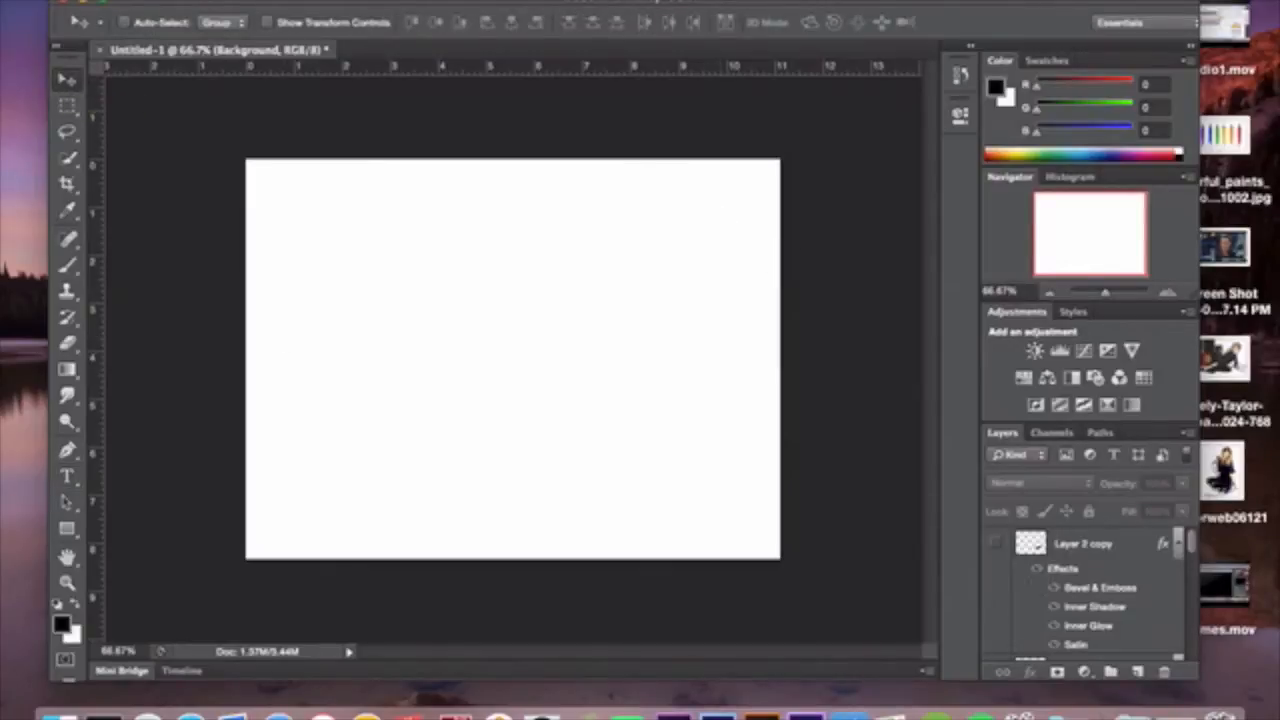
Find the hidden jt1 layer in the layer stack, select it and open its layer style settings
scroll(1085, 590, down, 10)
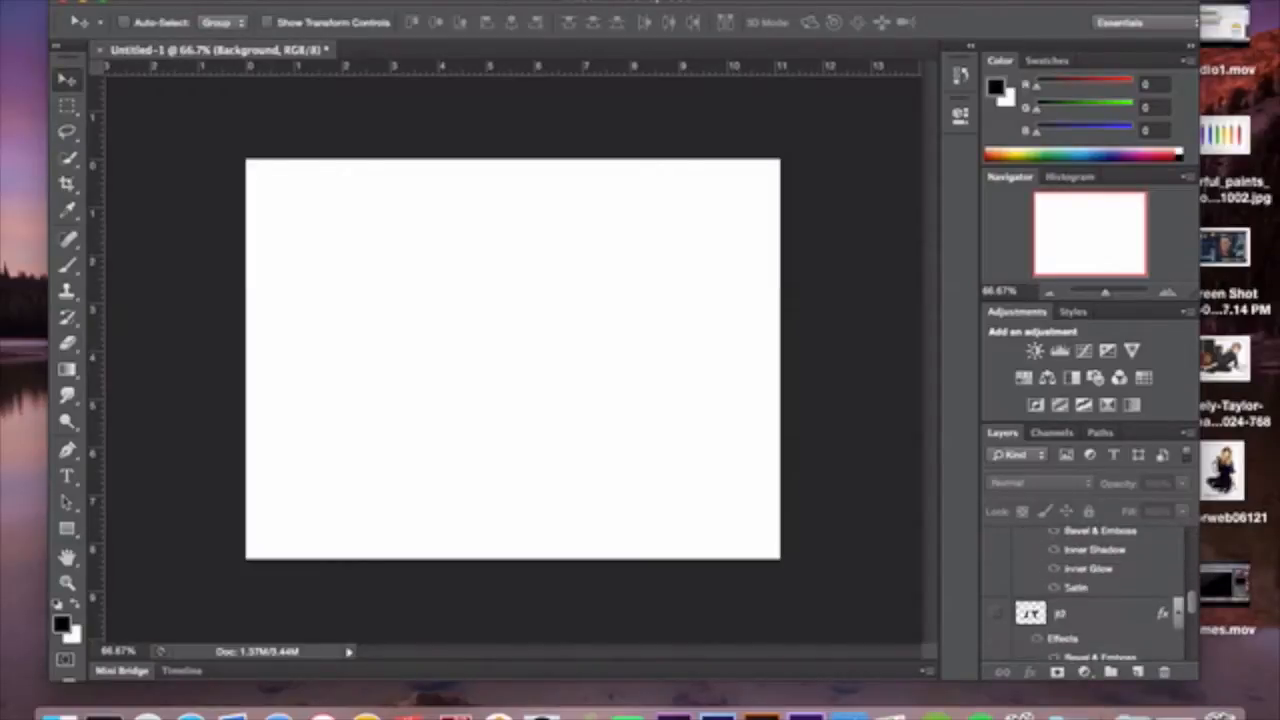
scroll(1085, 590, down, 2)
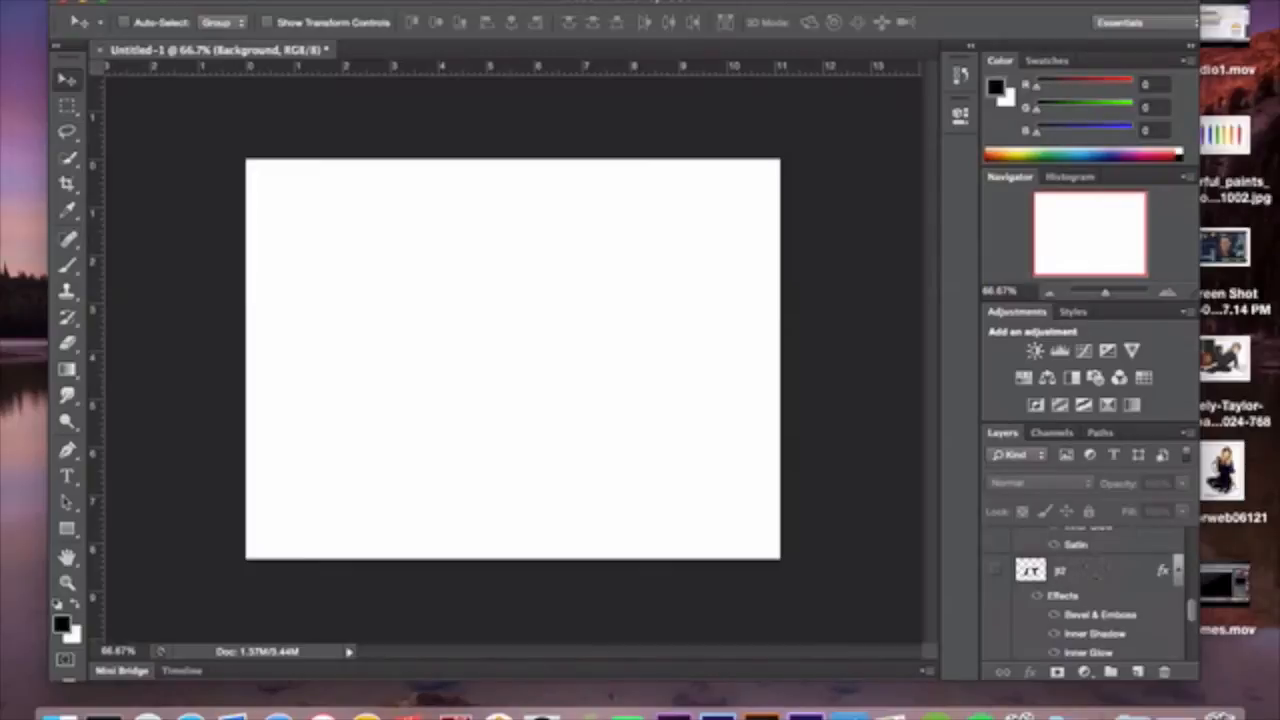
scroll(1085, 590, down, 5)
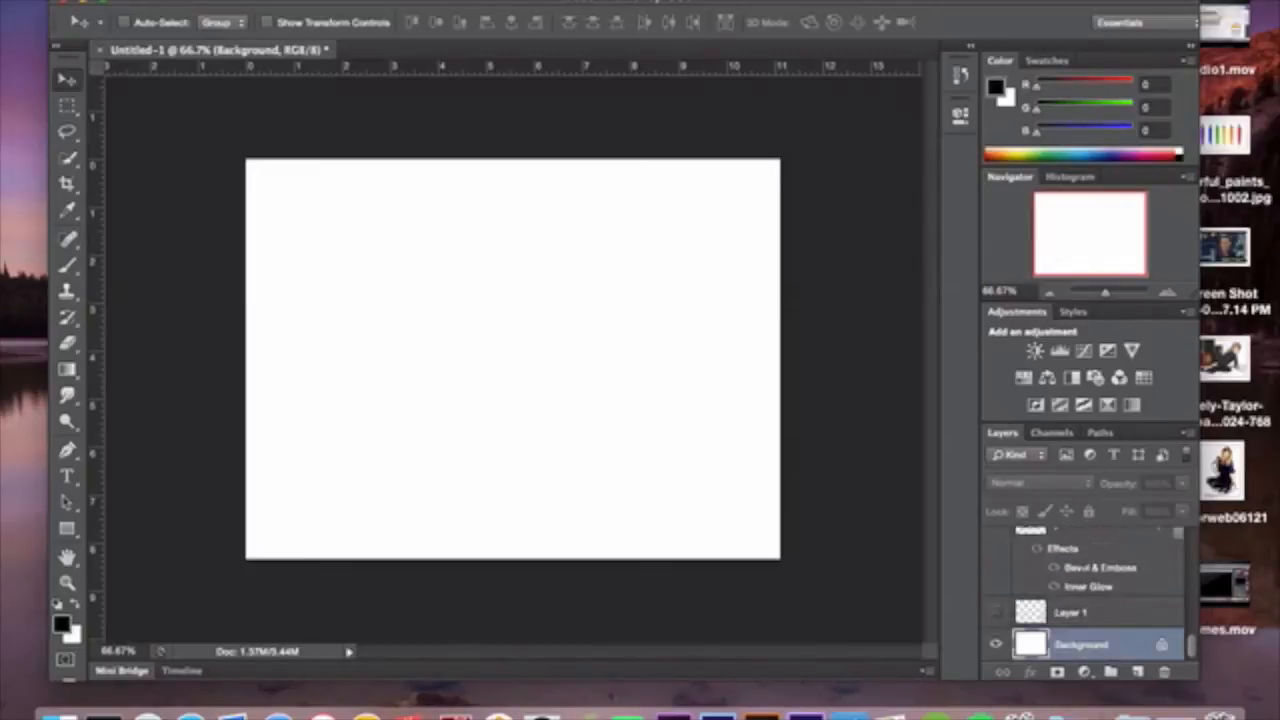
scroll(1085, 590, up, 5)
scroll(1085, 590, down, 1)
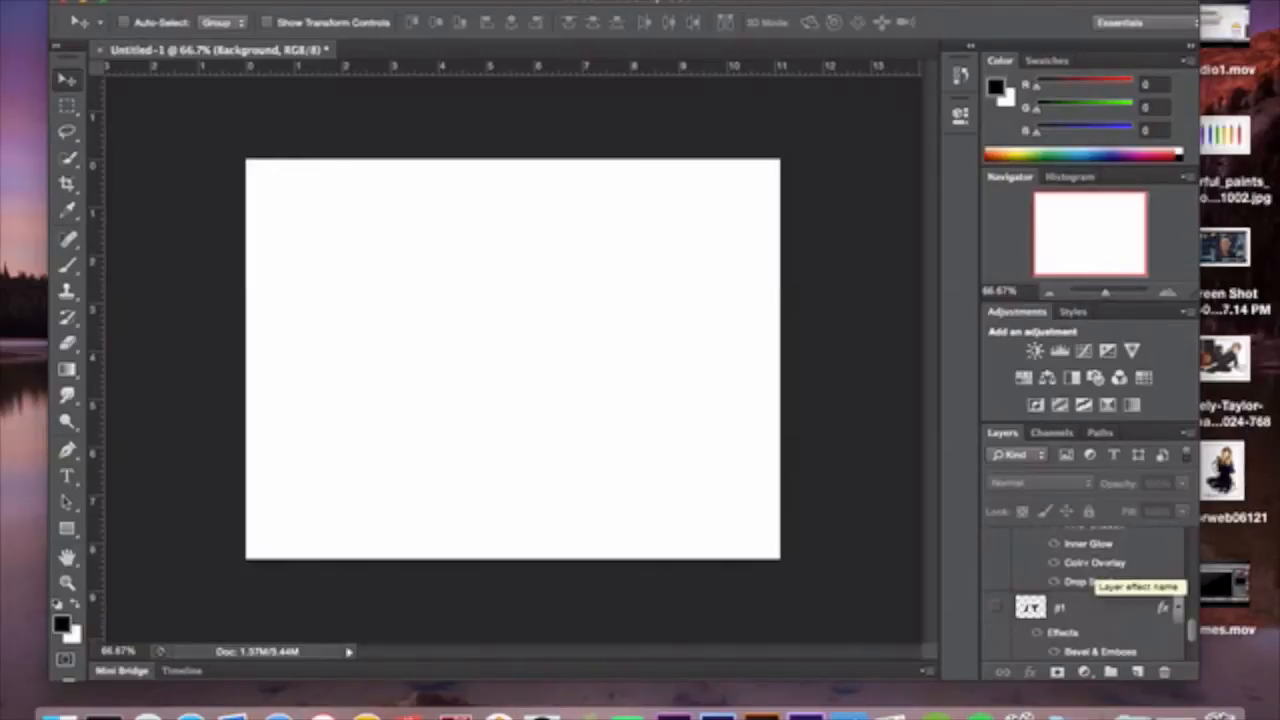
click(1088, 607)
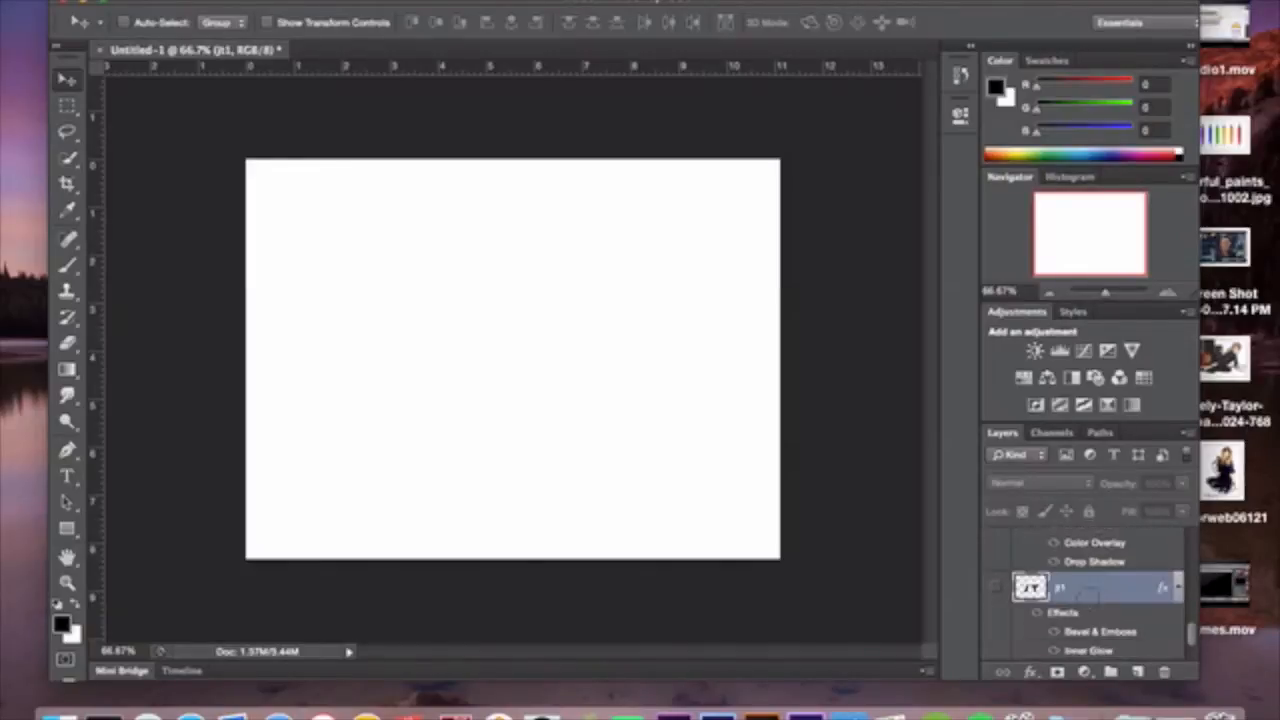
right_click(1090, 582)
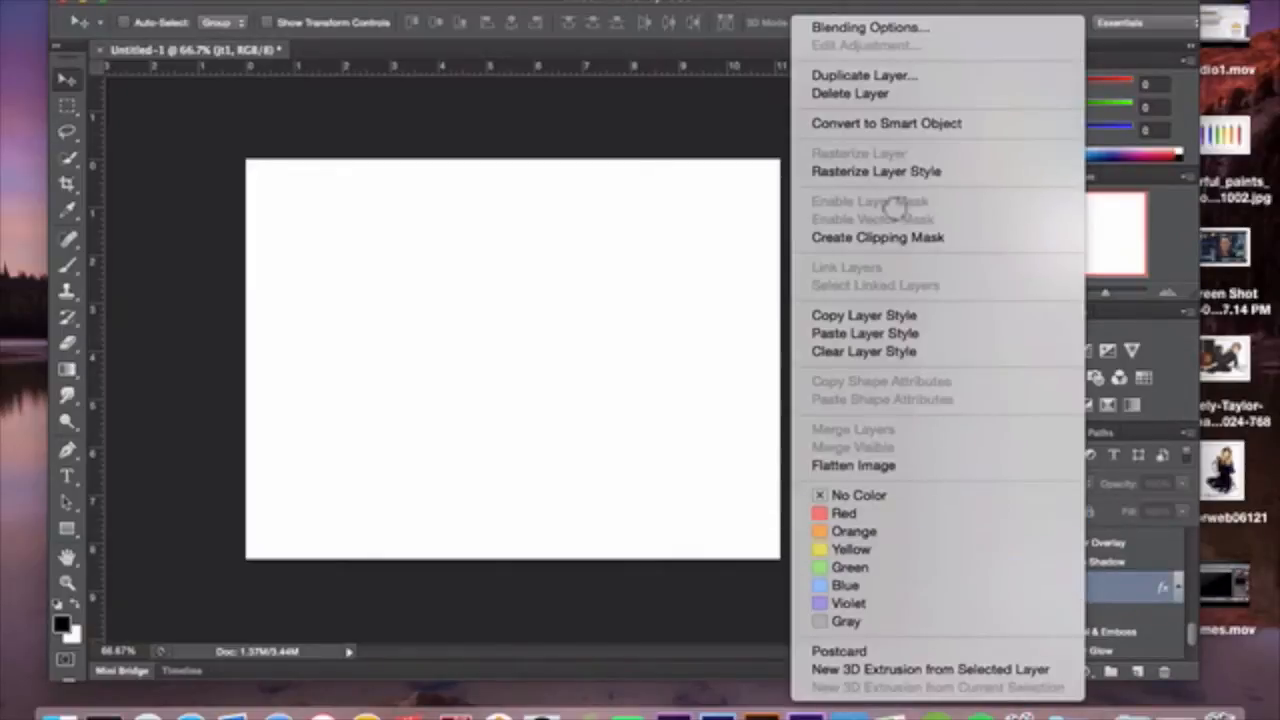
click(917, 154)
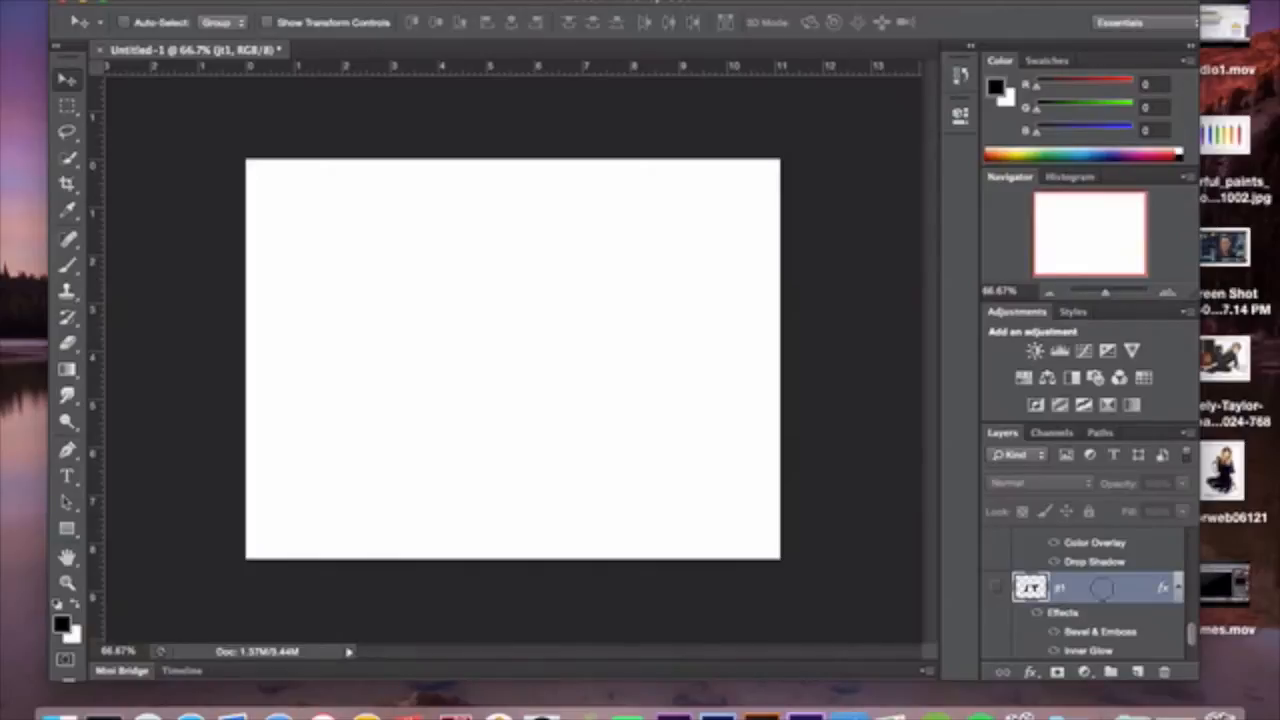
double_click(1094, 588)
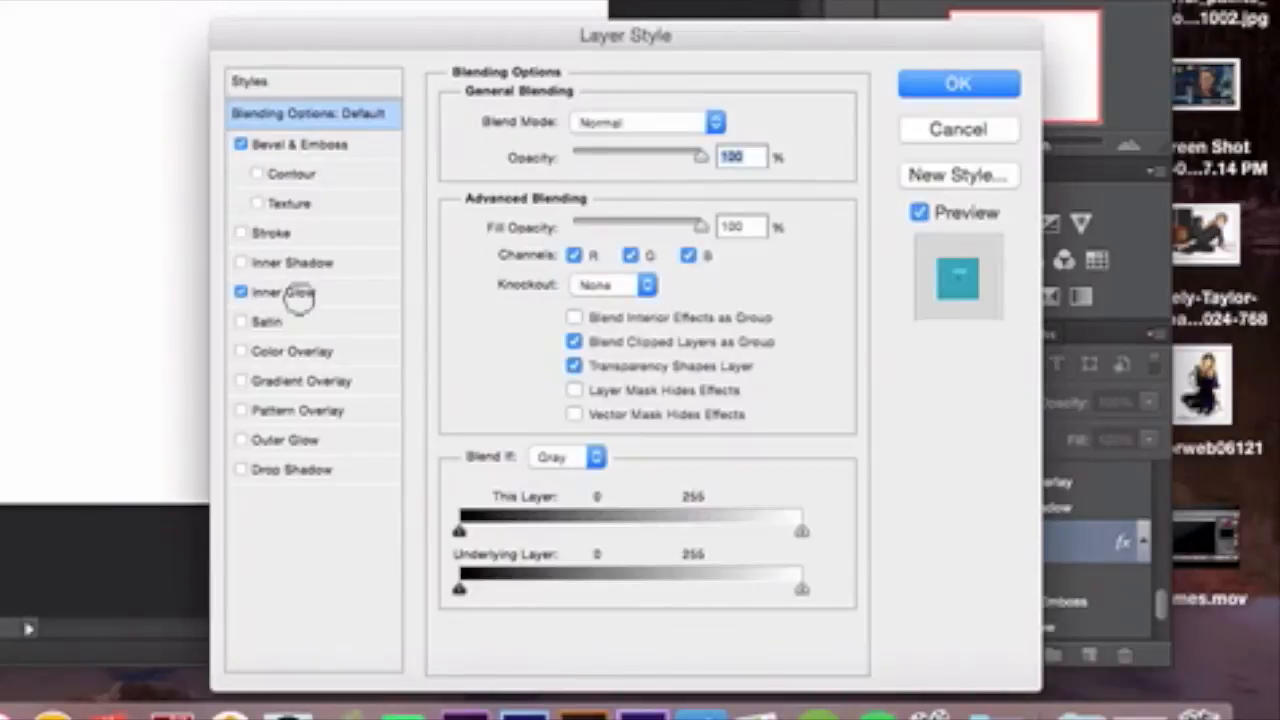
Review the Inner Glow colour and the Bevel & Emboss settings of the jt1 layer and apply its layer style
click(302, 291)
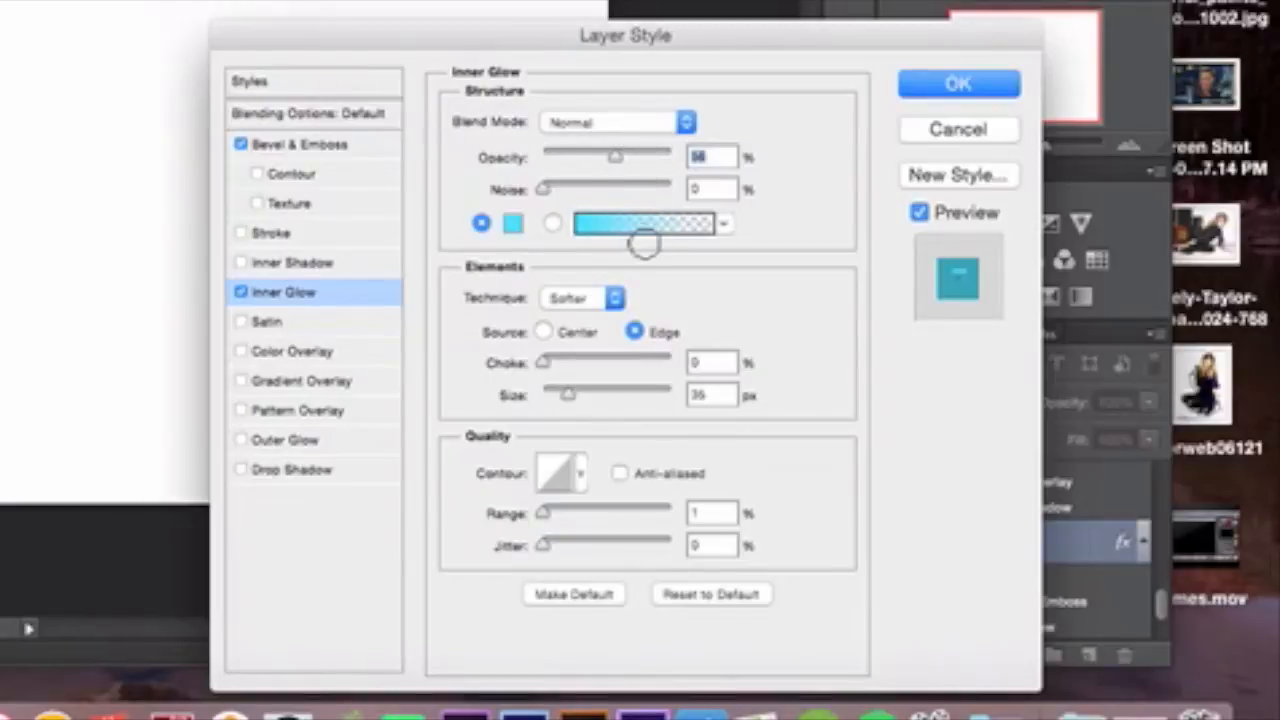
click(514, 222)
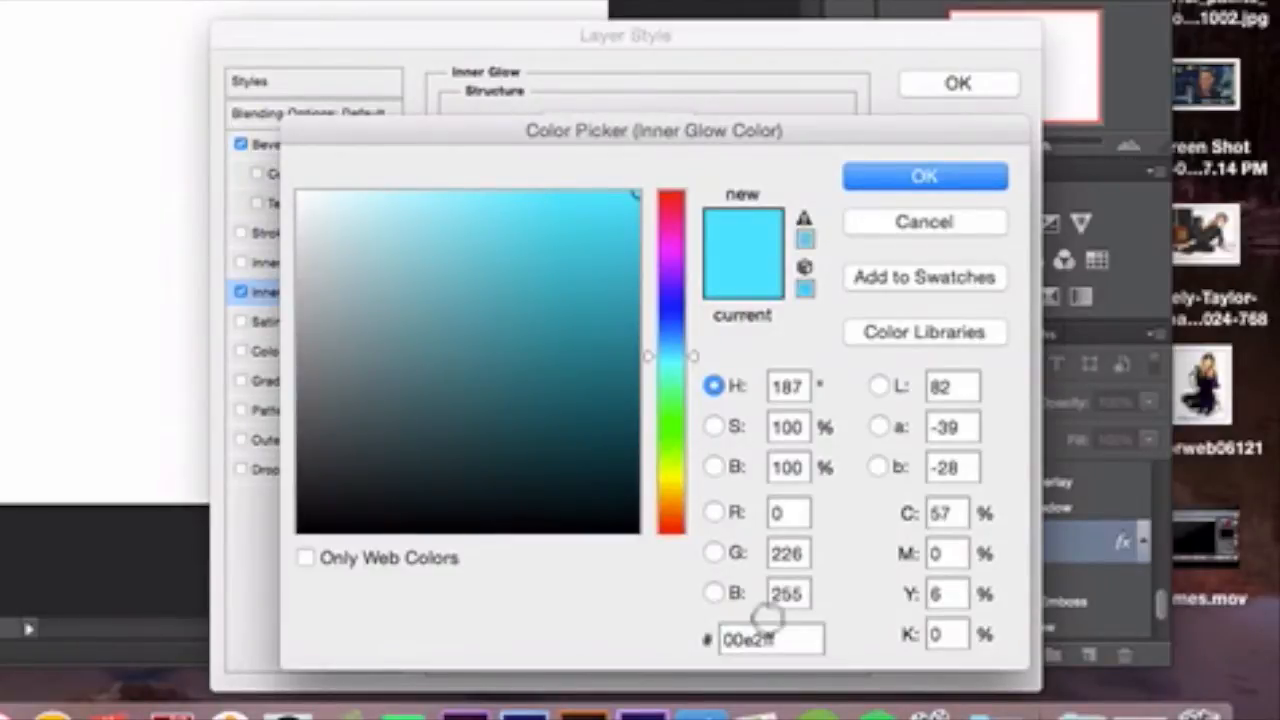
click(924, 176)
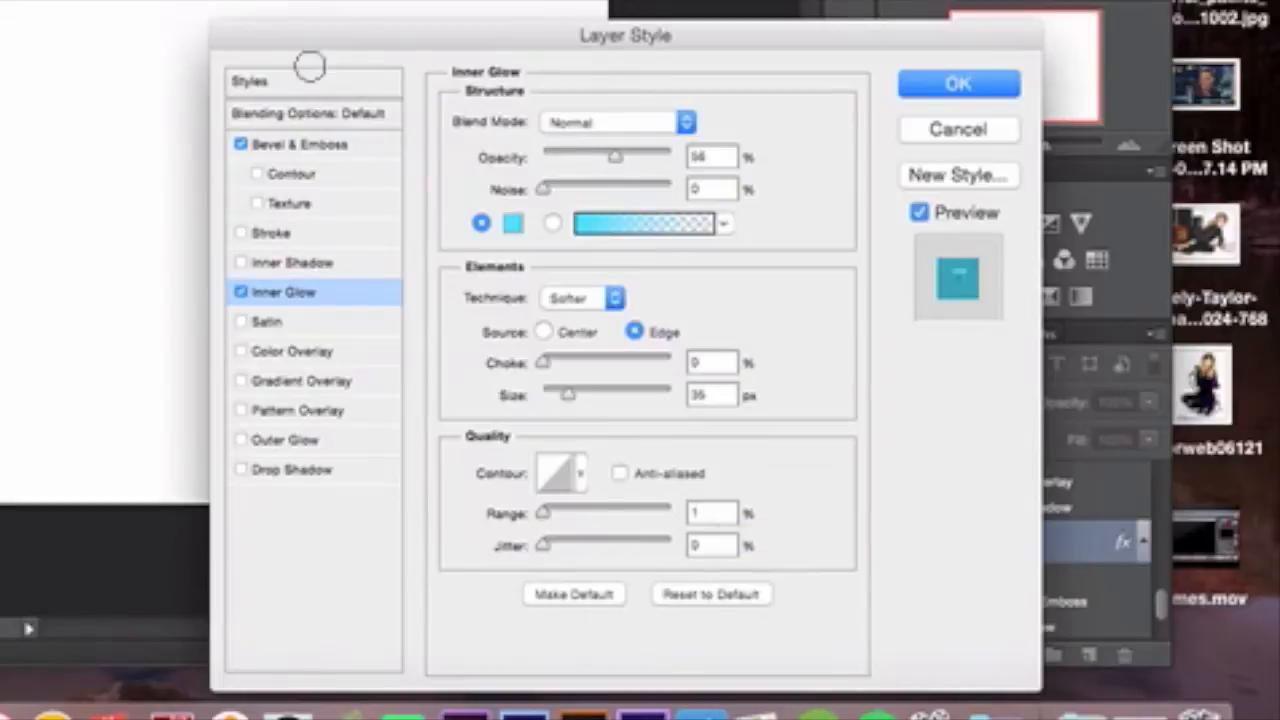
click(322, 140)
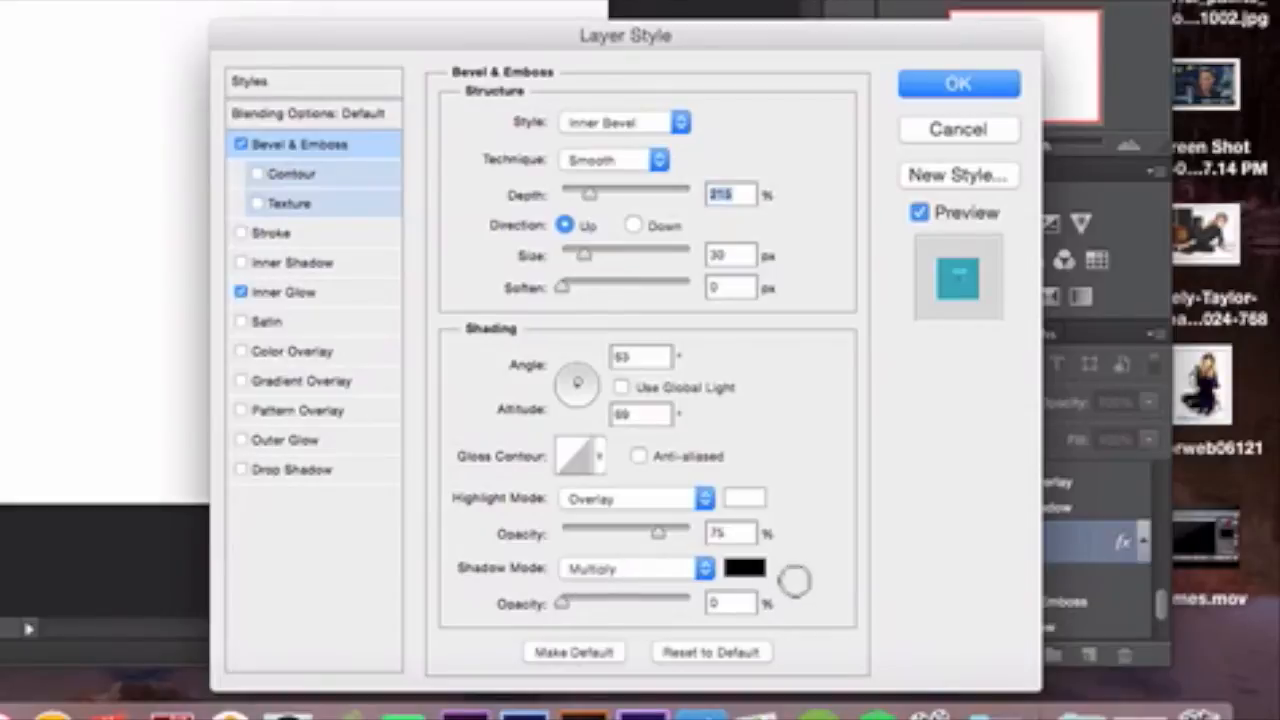
click(958, 90)
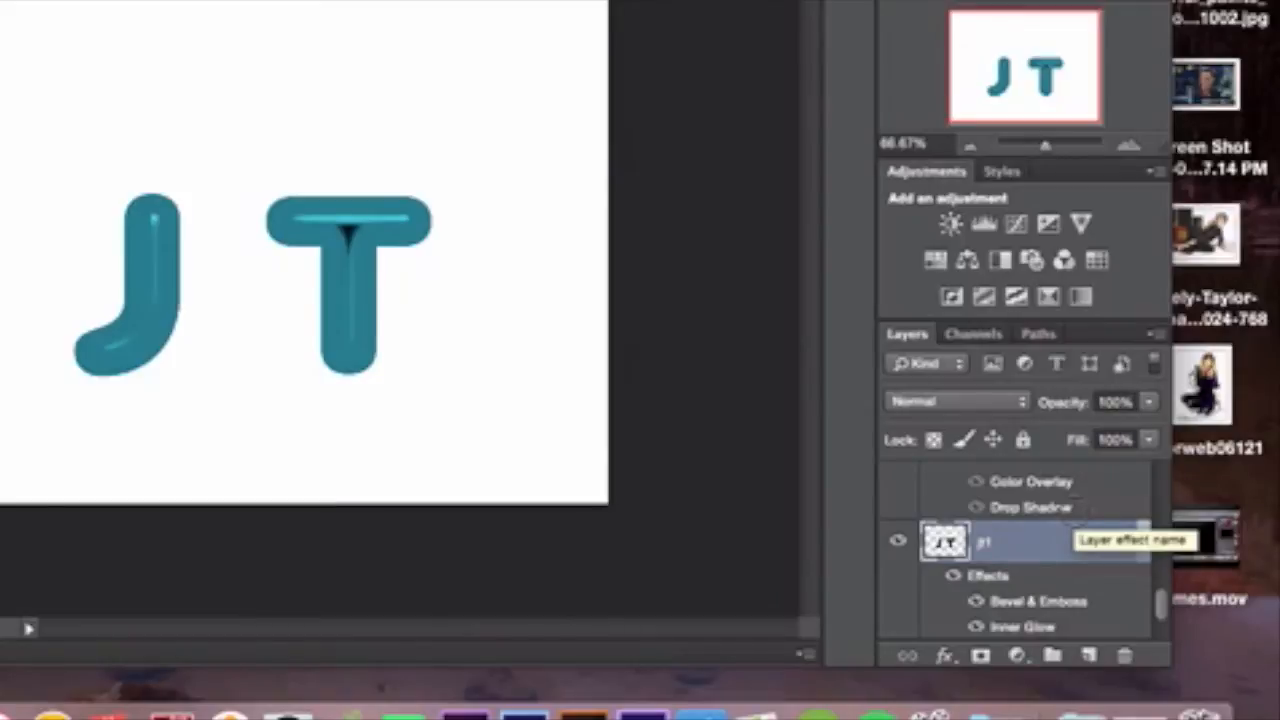
Open the layer style of the jt2 layer and examine its Drop Shadow settings and Color Overlay colour
scroll(1066, 528, up, 2)
scroll(1066, 528, down, 4)
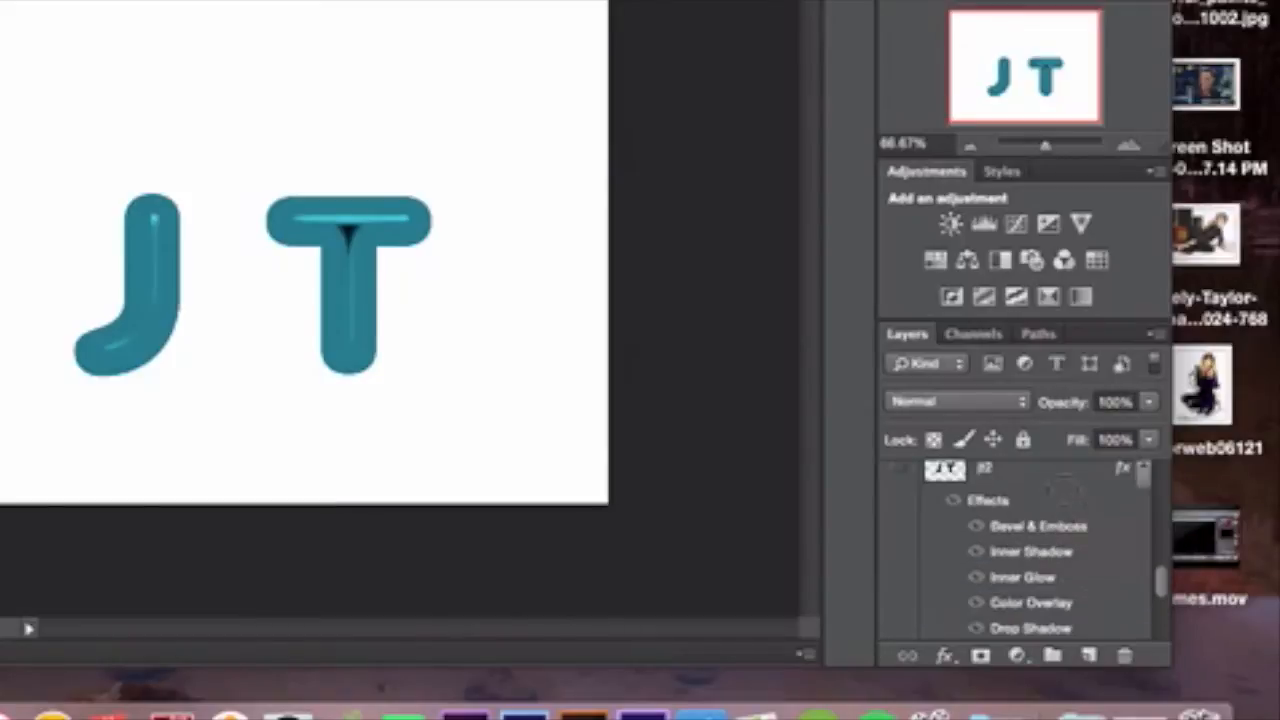
click(1053, 474)
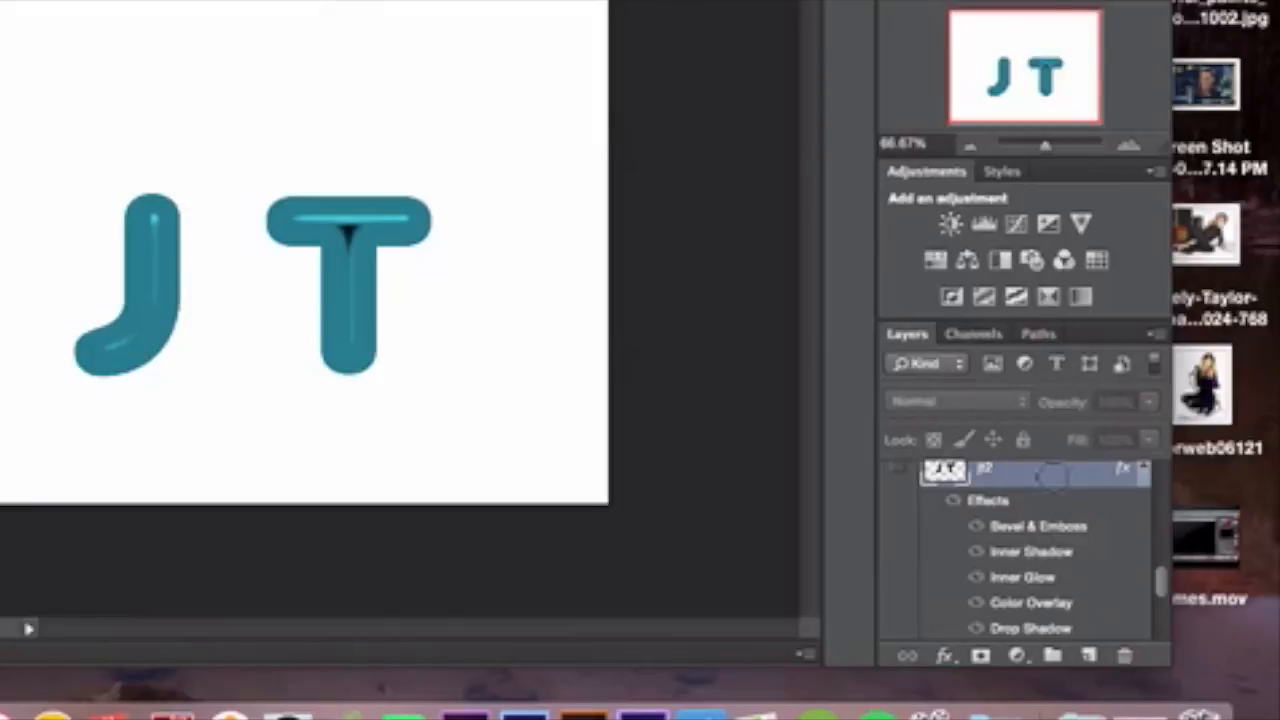
double_click(1053, 474)
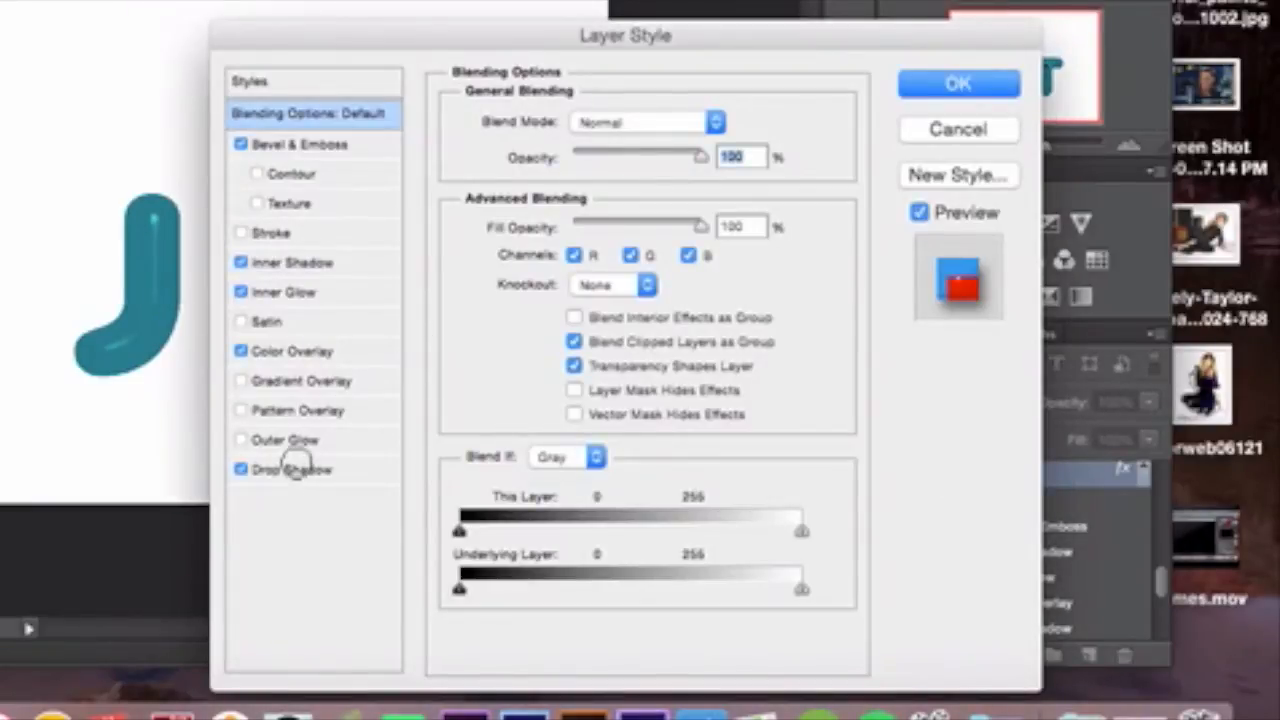
click(296, 467)
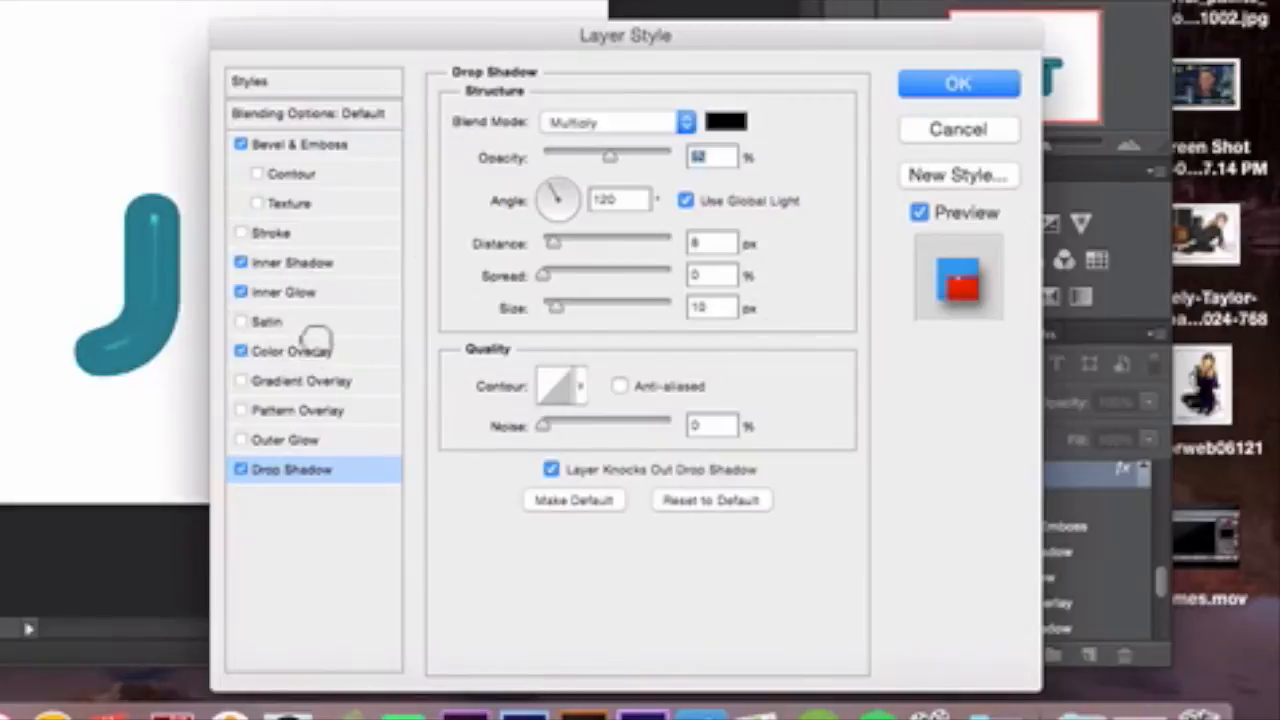
click(330, 352)
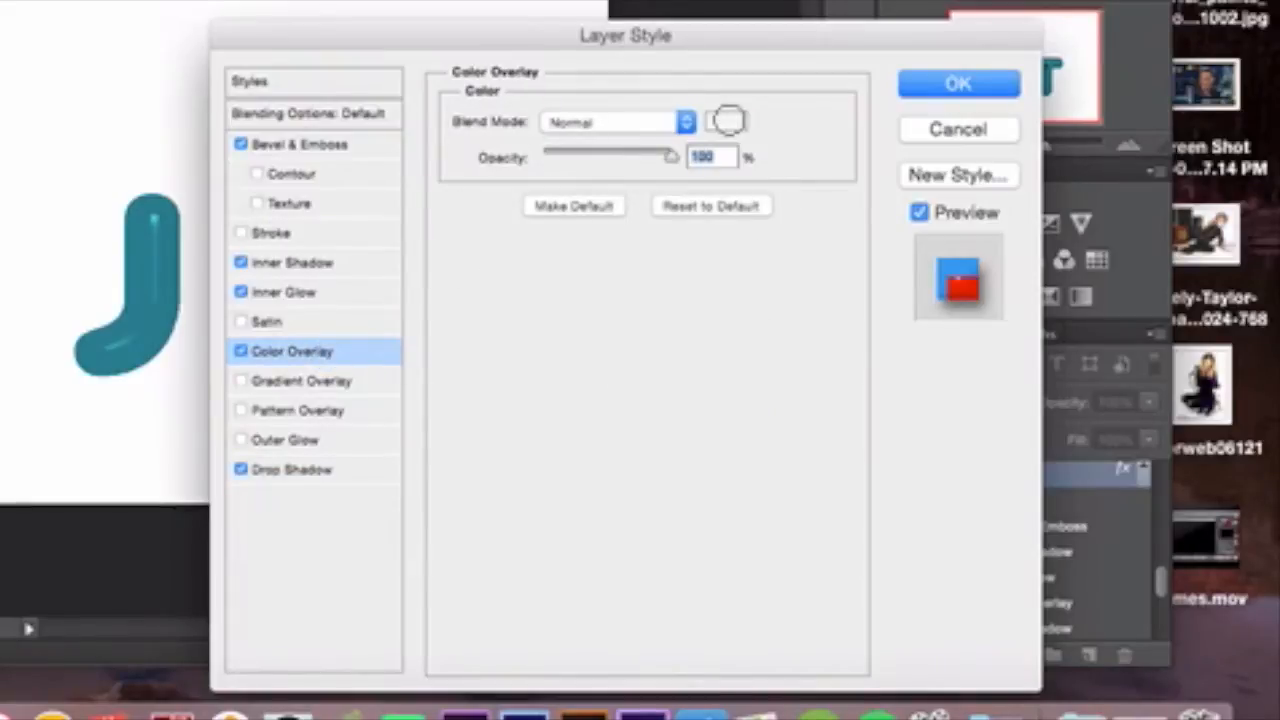
click(728, 121)
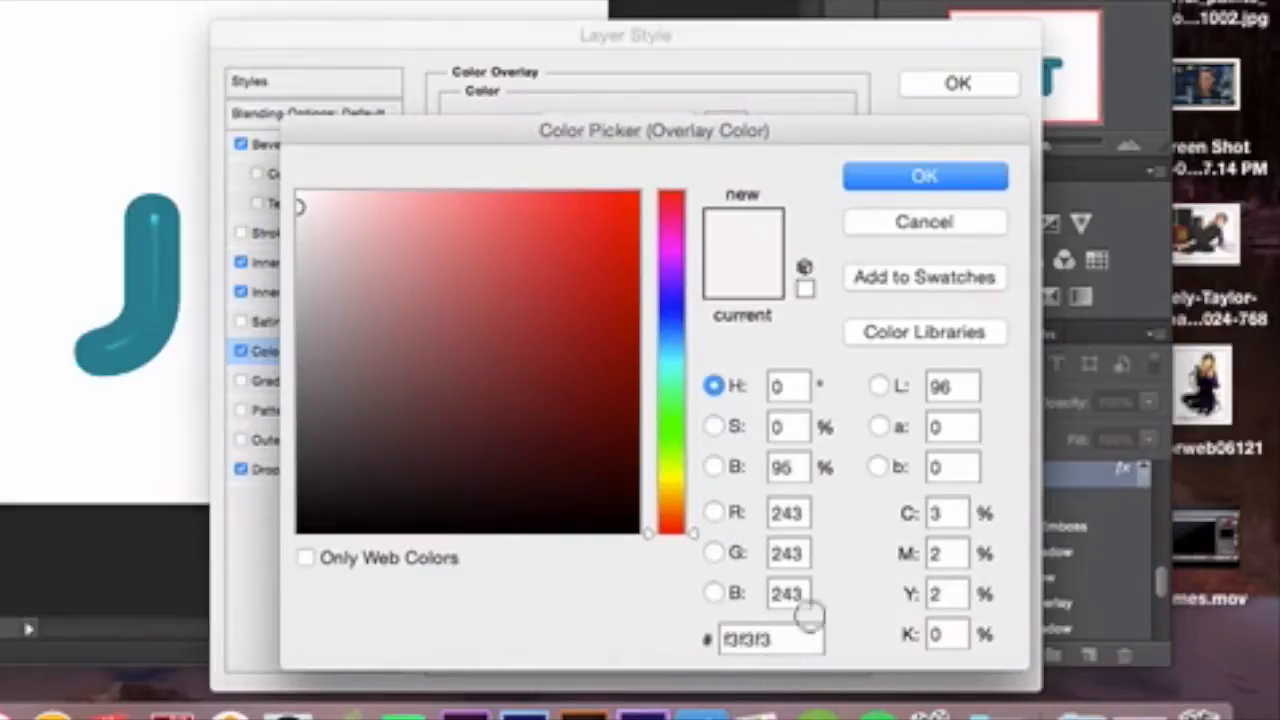
click(922, 175)
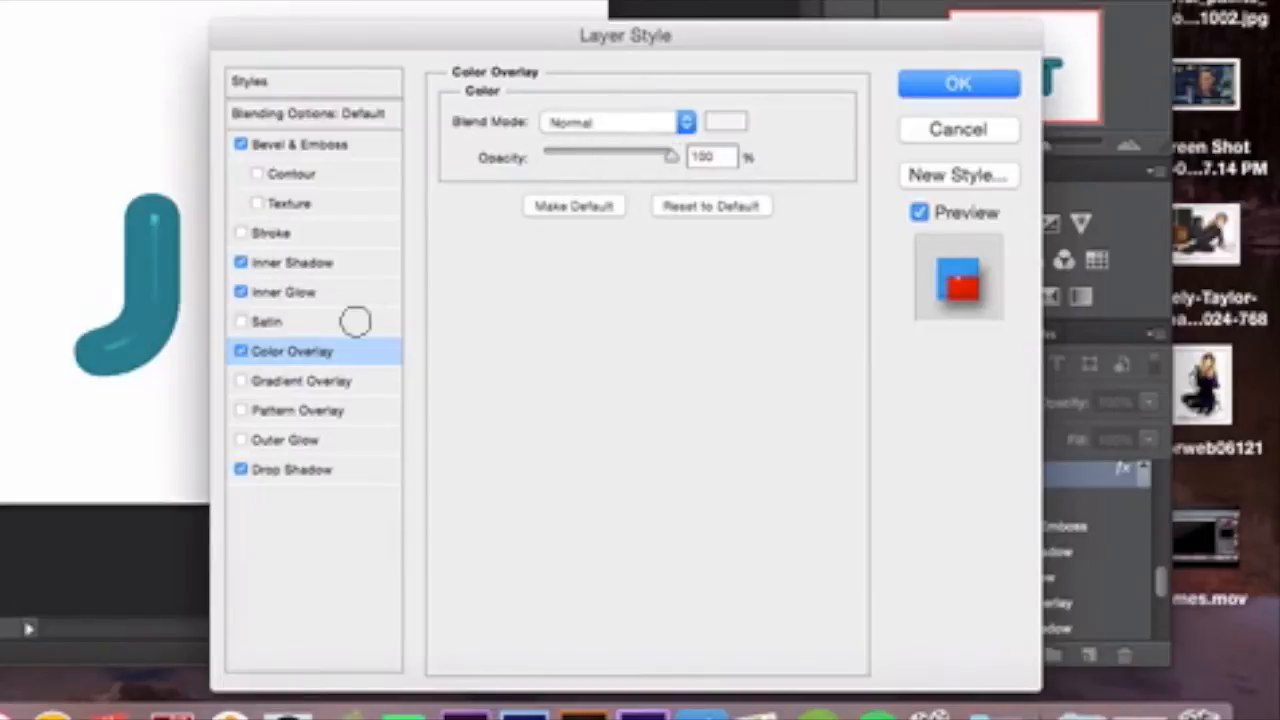
Examine the Inner Glow settings of the jt2 layer, including the exact glow colour
click(337, 292)
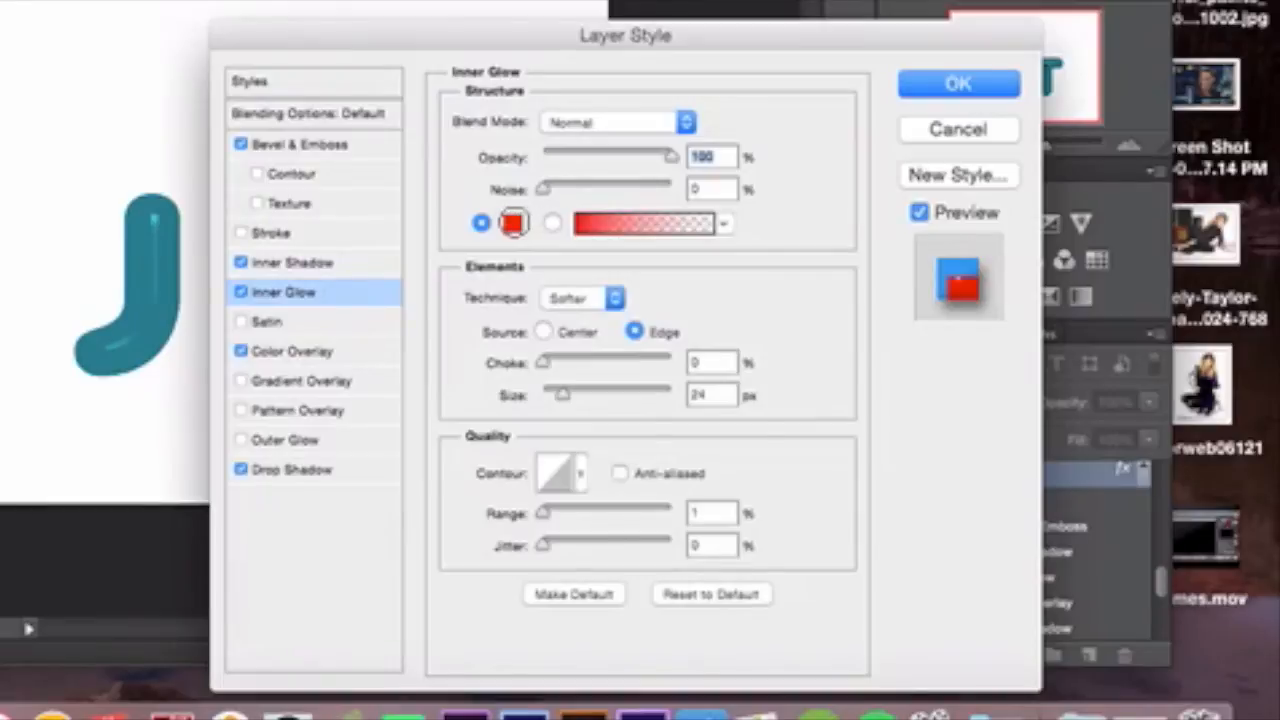
click(513, 222)
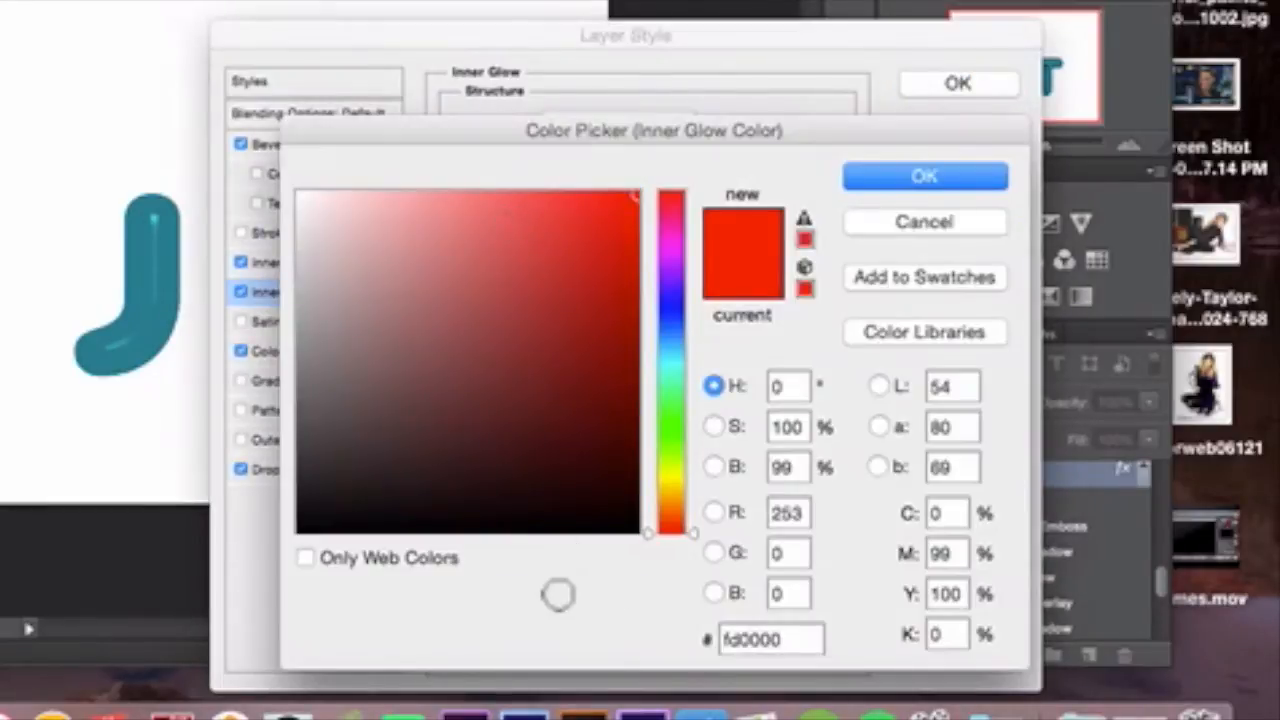
click(960, 175)
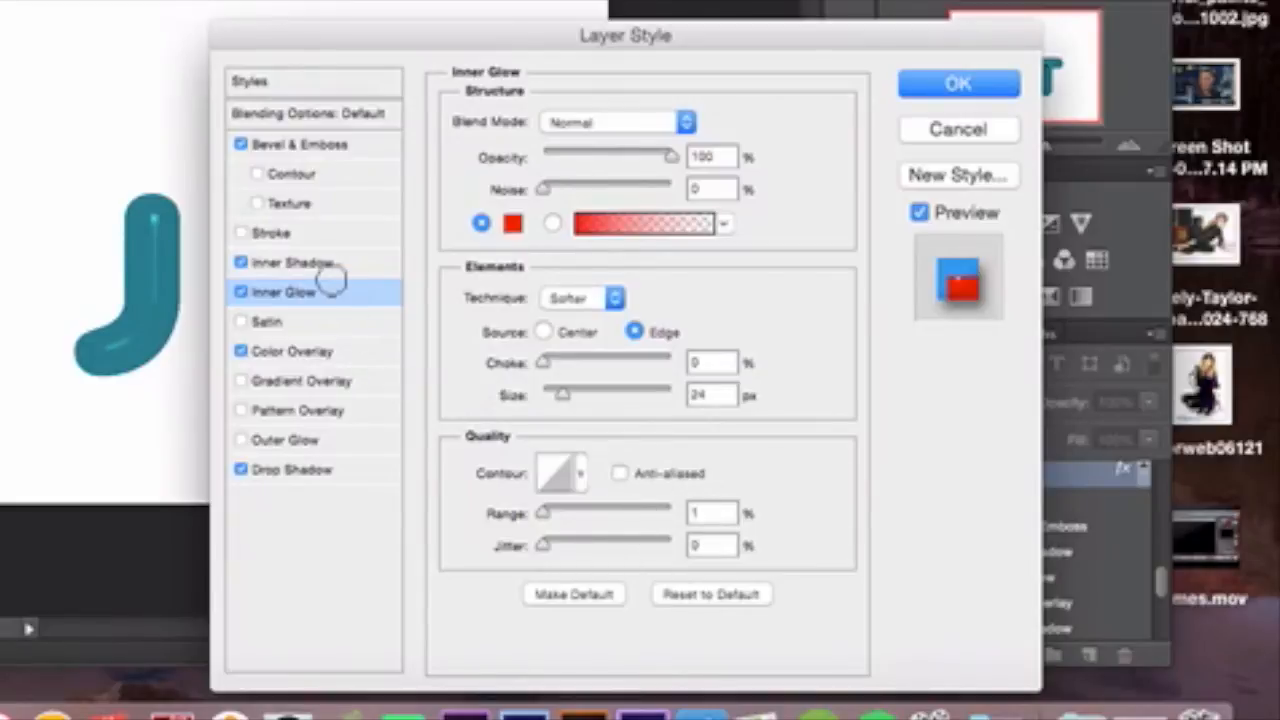
Review the Inner Shadow colour and the Bevel & Emboss settings of the jt2 layer and apply its layer style
click(333, 262)
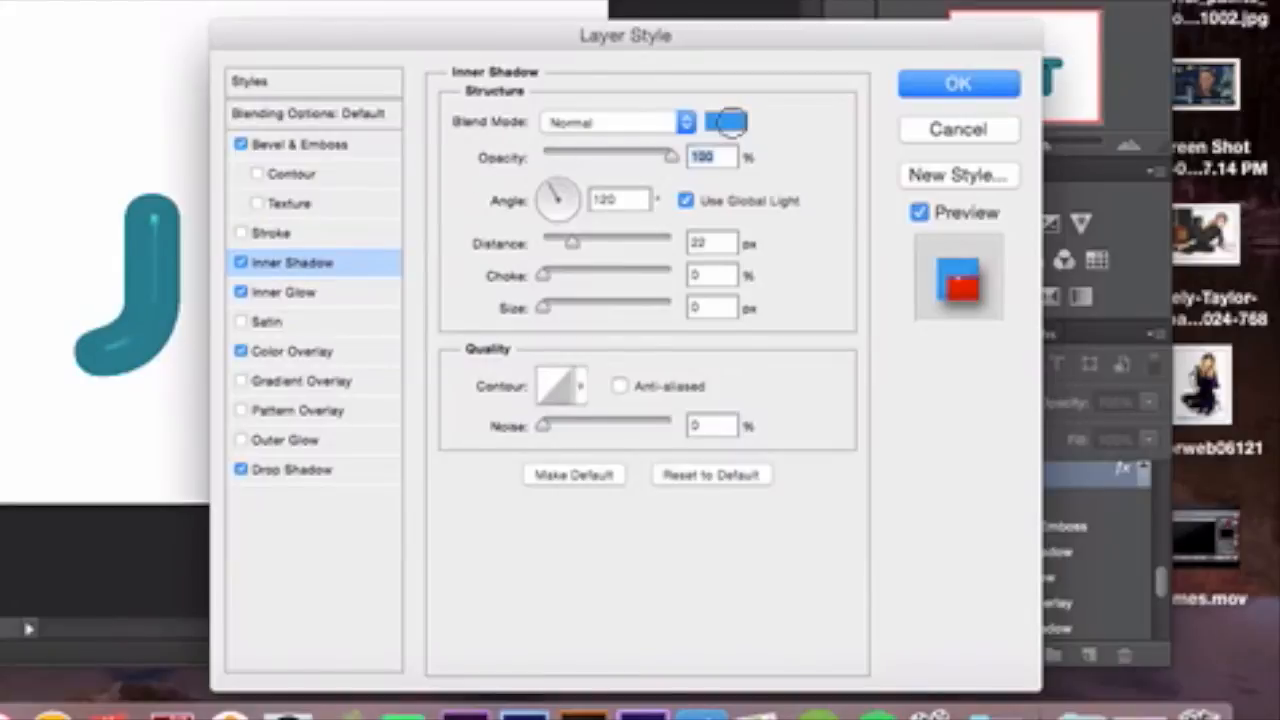
click(726, 123)
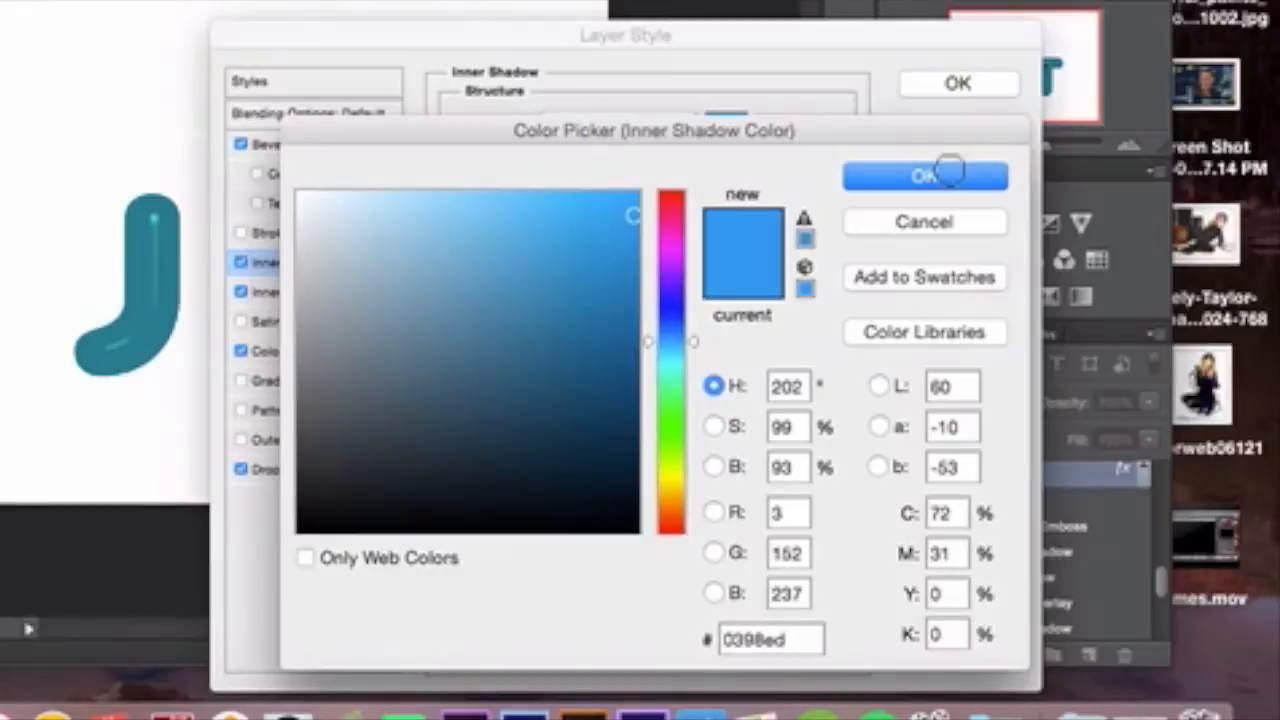
click(949, 174)
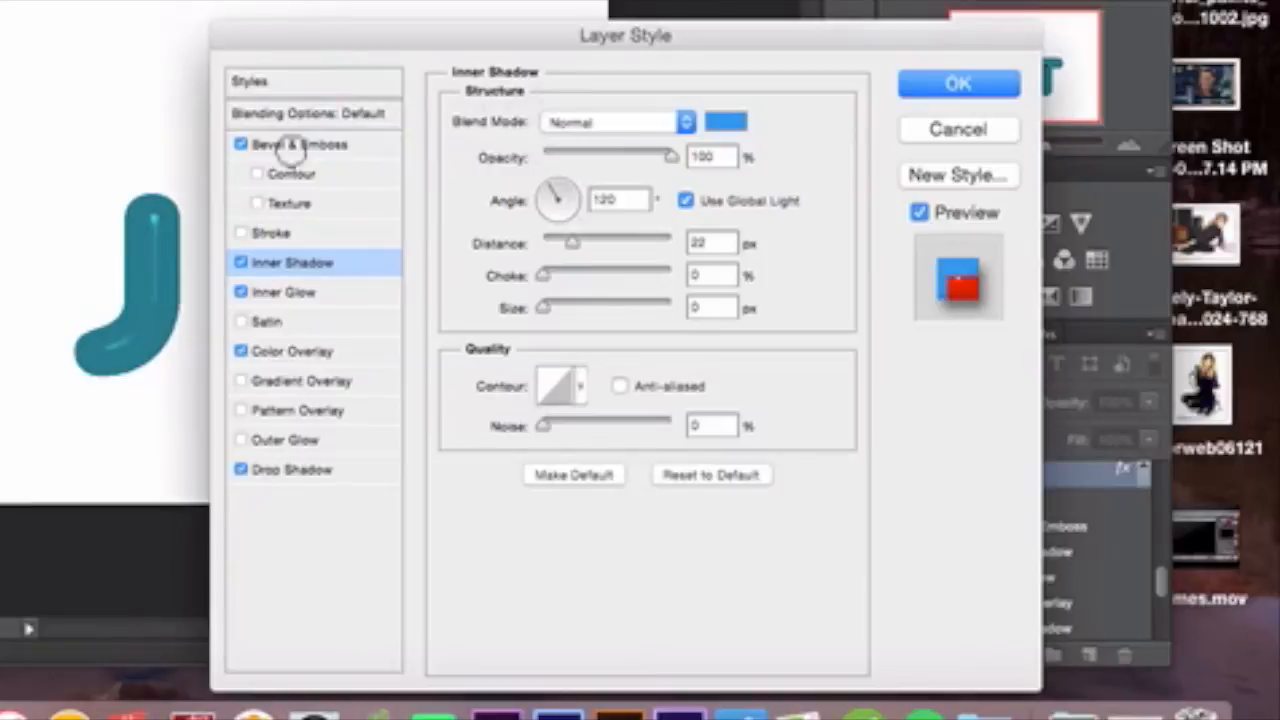
click(290, 146)
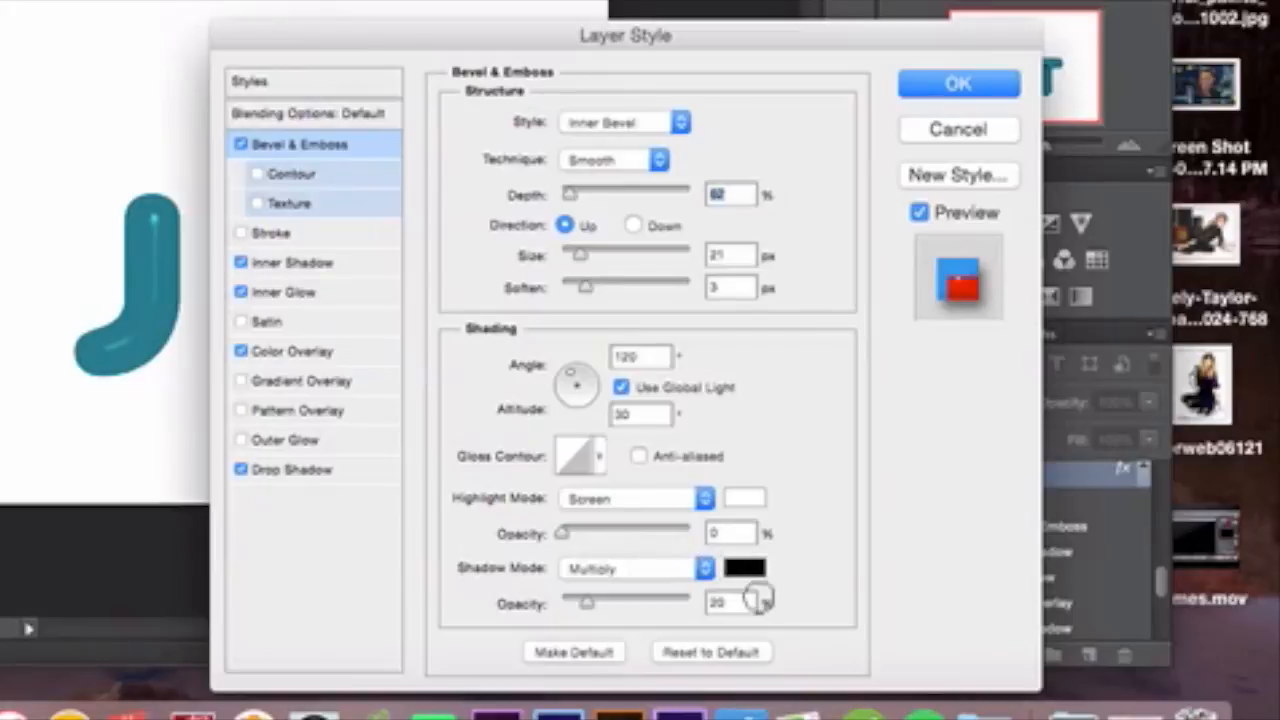
click(954, 88)
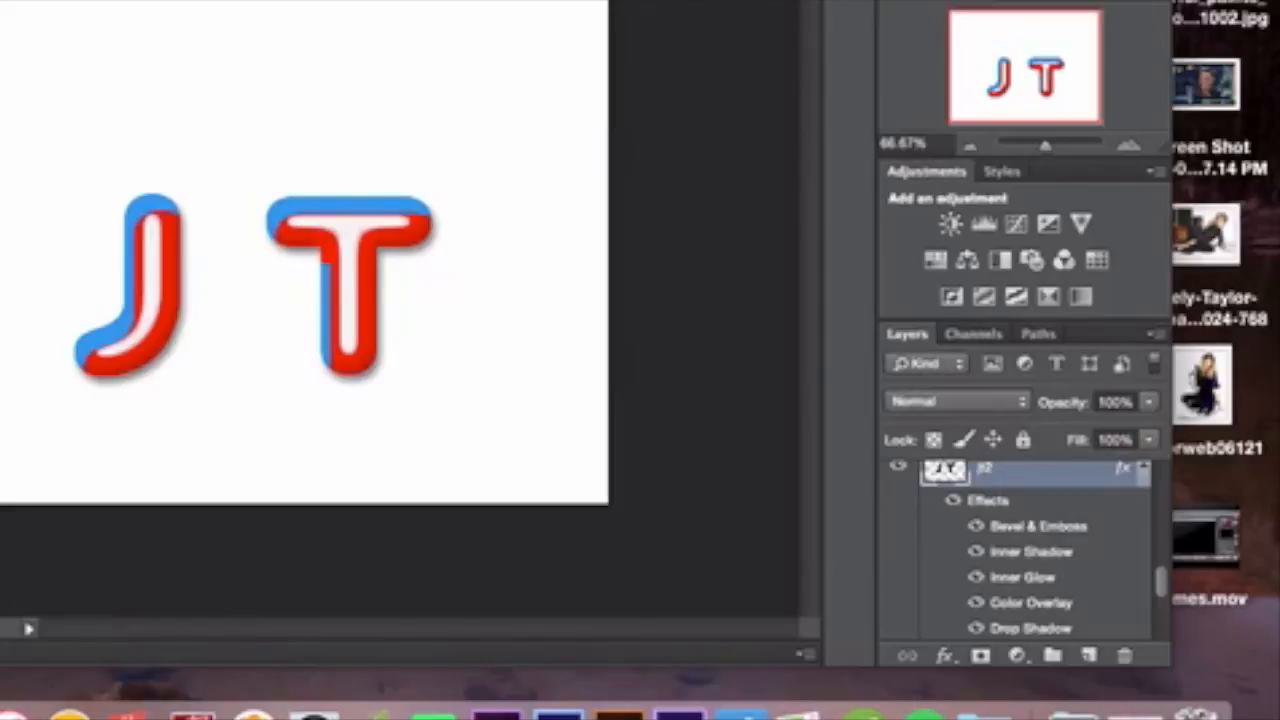
Show the Free Transform box around the JT letters on the jt2 layer and close it without resizing
key(super+t)
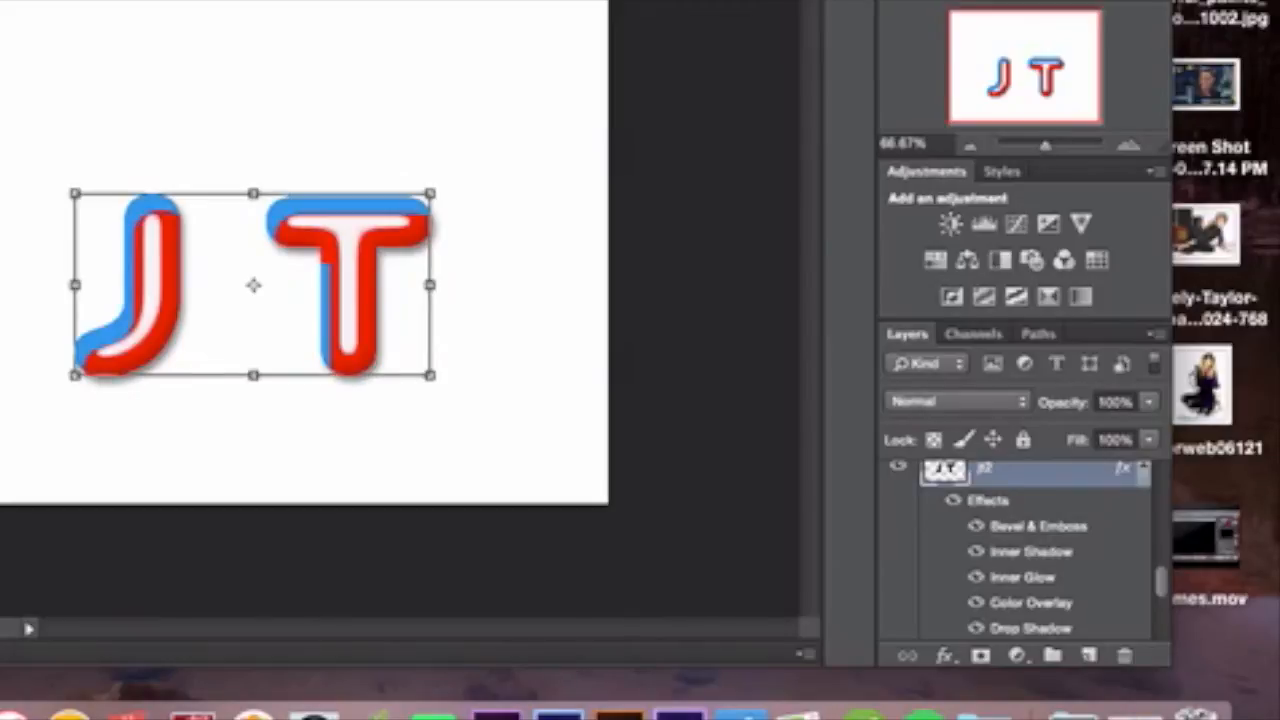
key(Return)
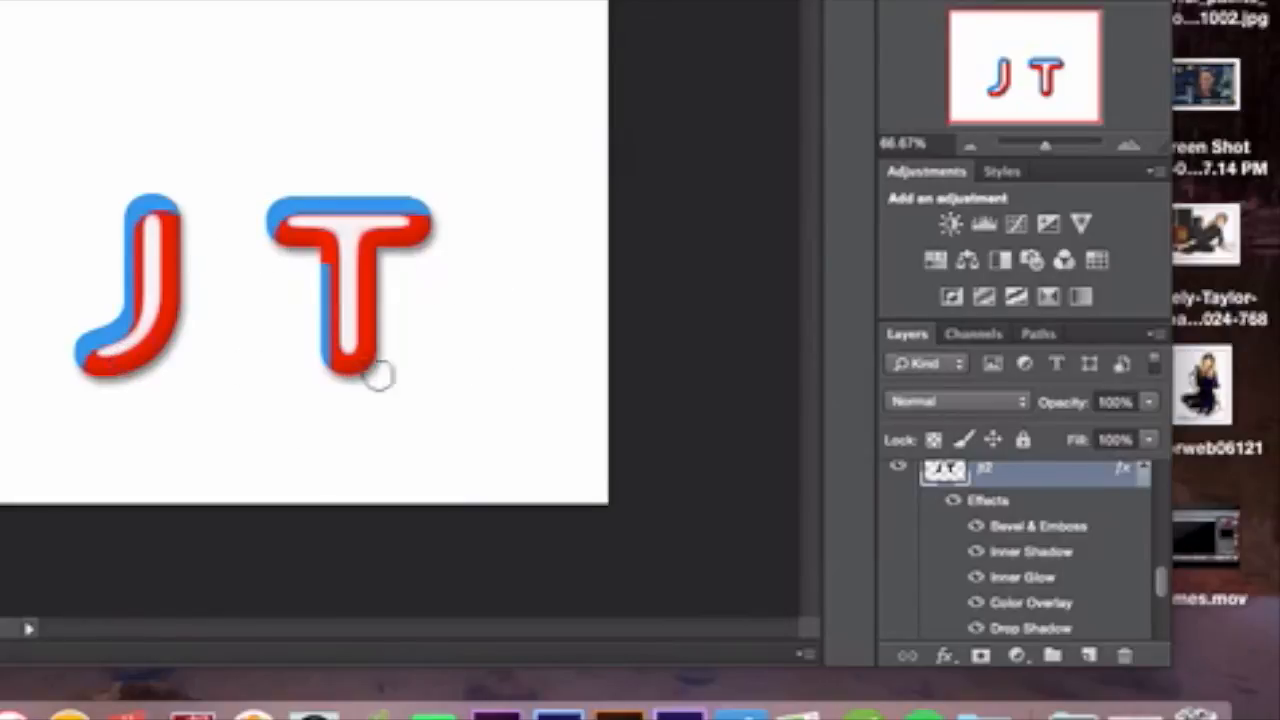
scroll(1002, 583, up, 10)
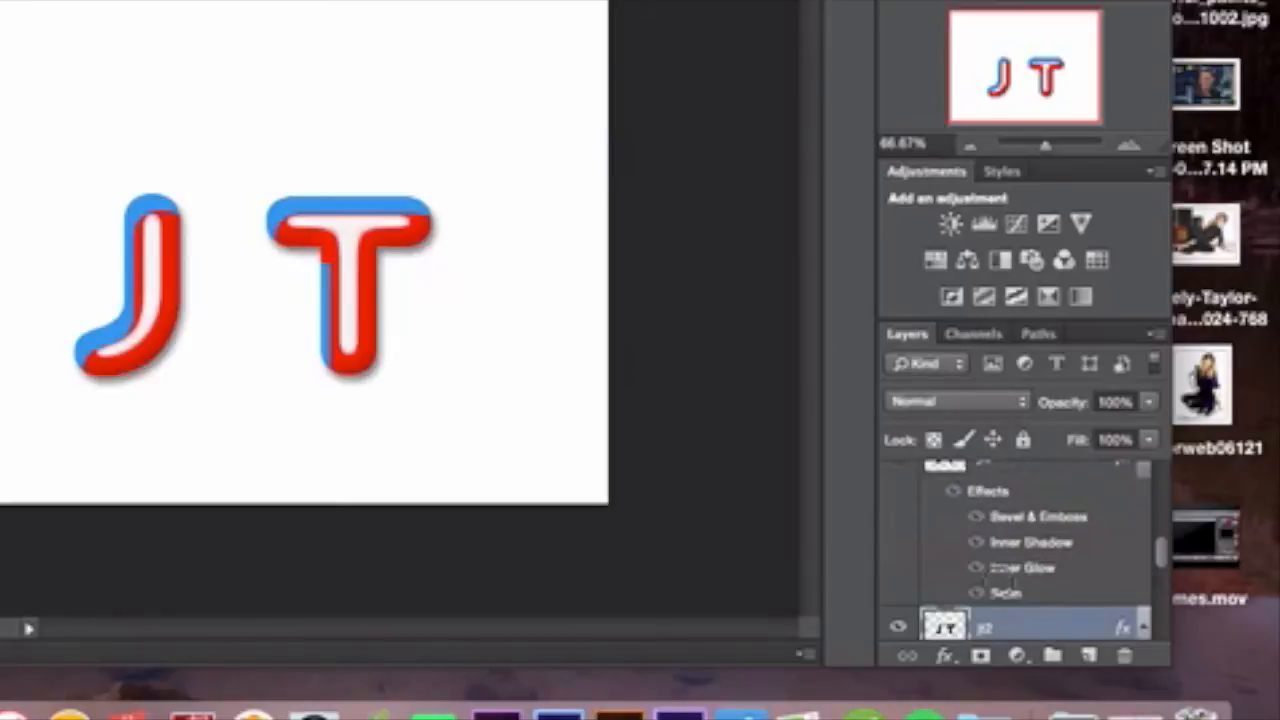
Open the layer style of the jt3 layer and examine its Satin settings, including the effect colour
double_click(1040, 597)
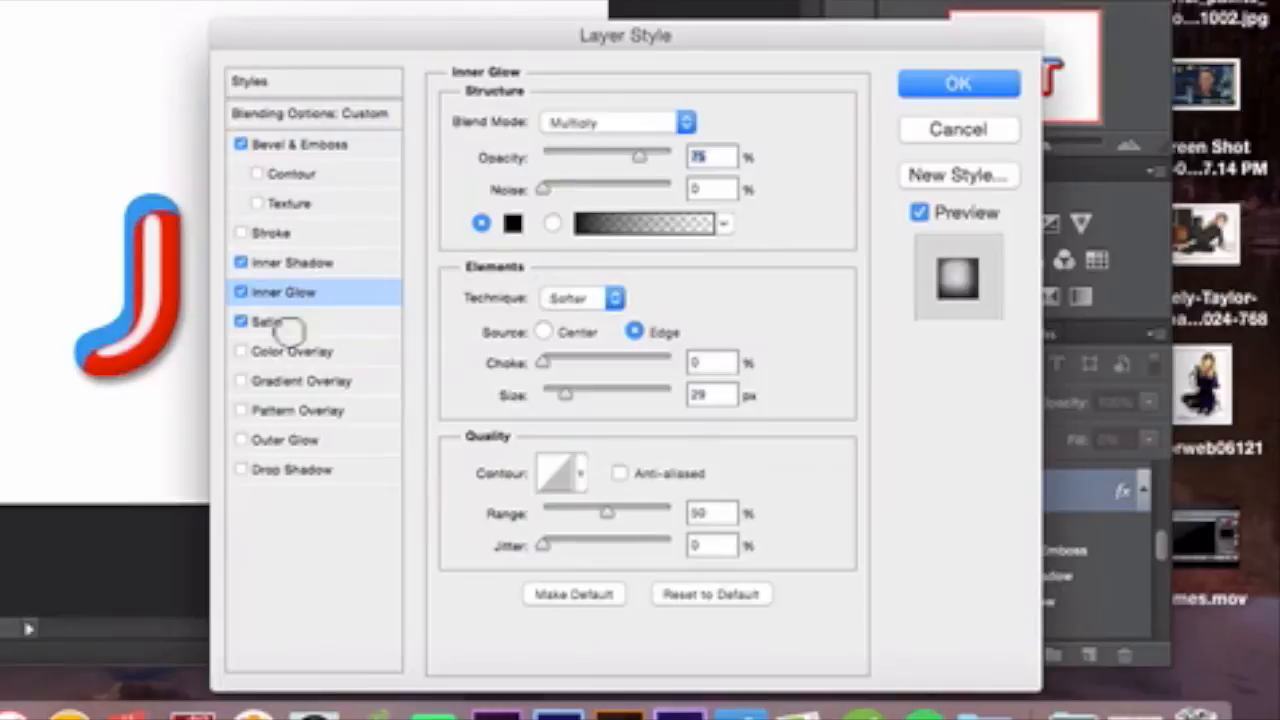
click(290, 322)
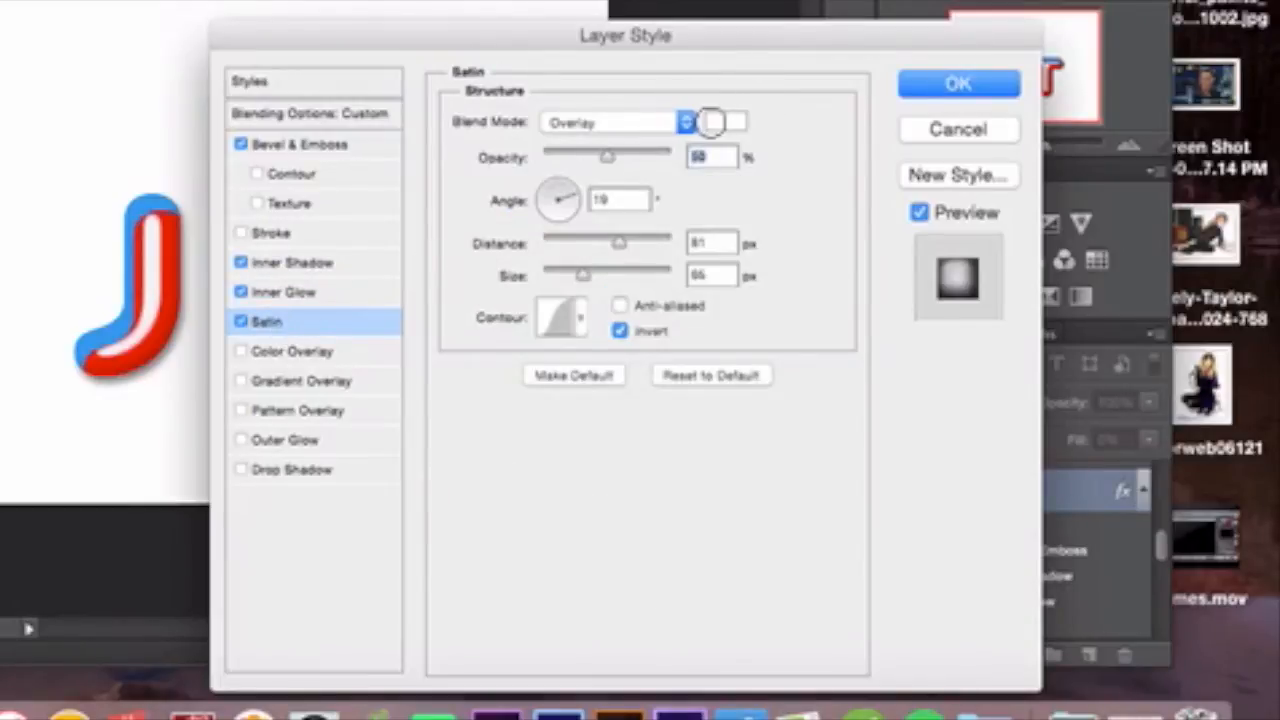
click(711, 121)
click(918, 175)
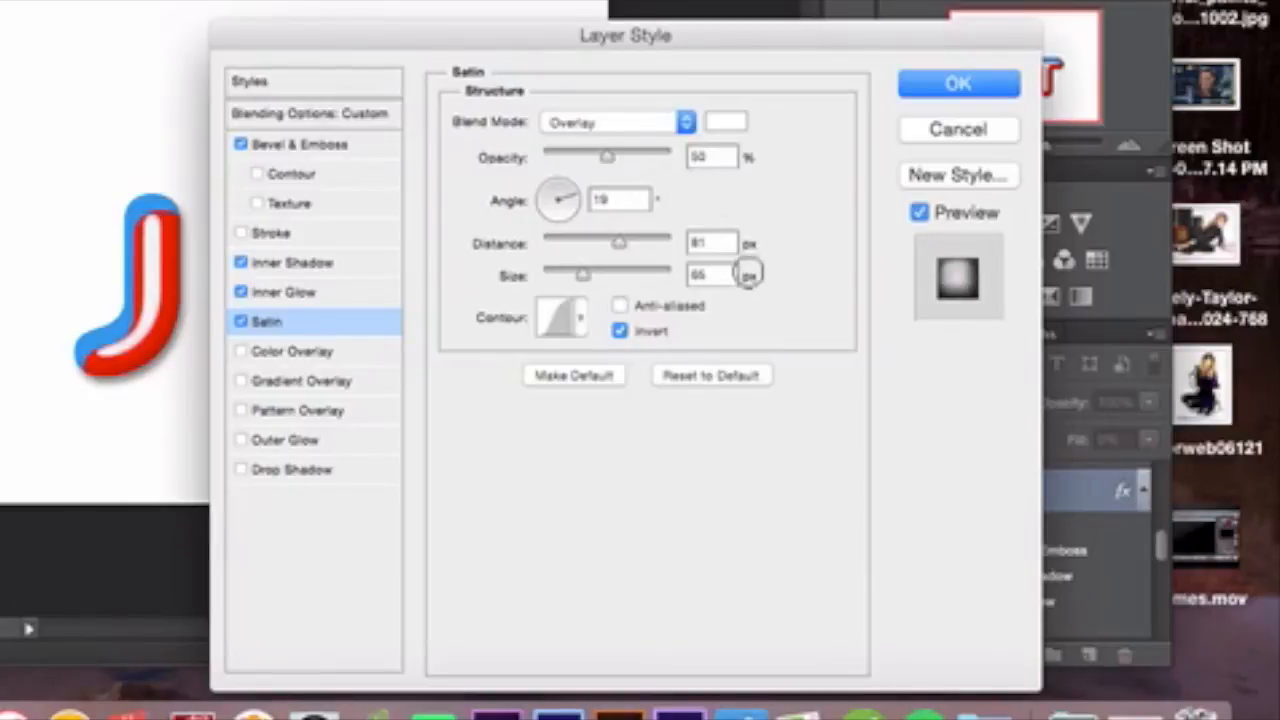
Review the Inner Glow, Inner Shadow and Bevel & Emboss settings of the jt3 layer, check the highlight colour, and apply the layer style
click(303, 292)
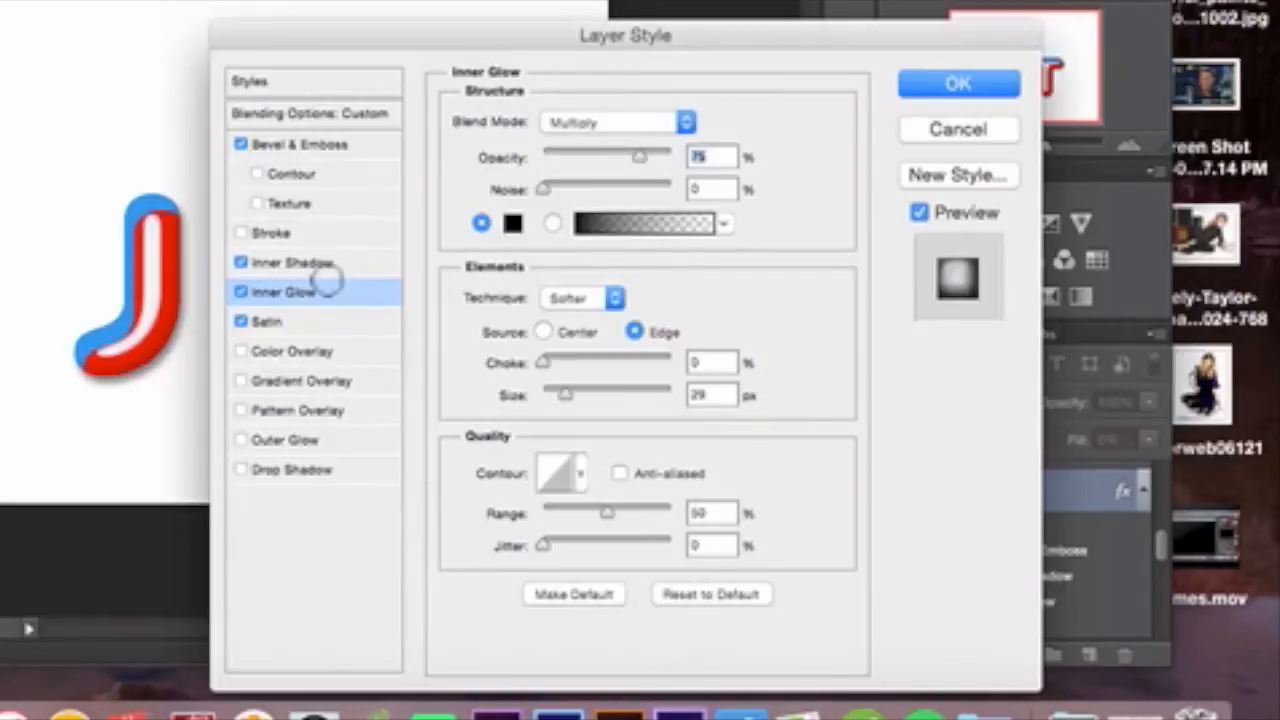
click(329, 265)
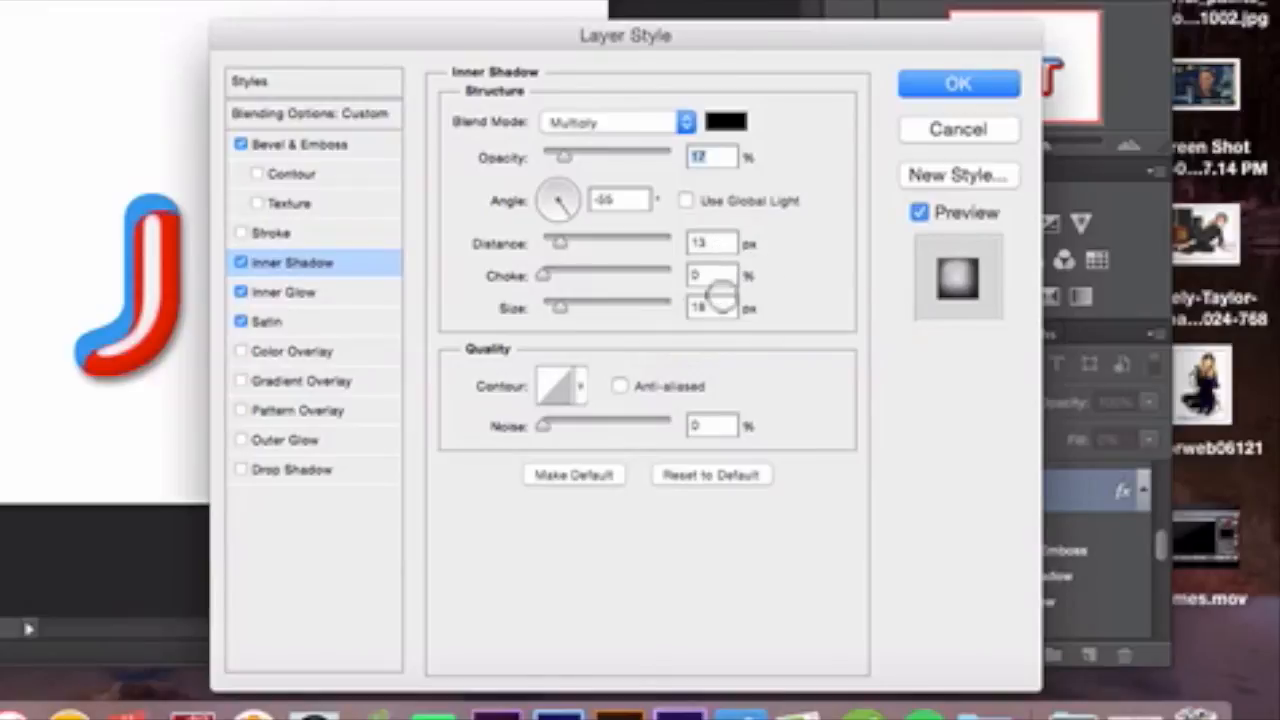
click(300, 144)
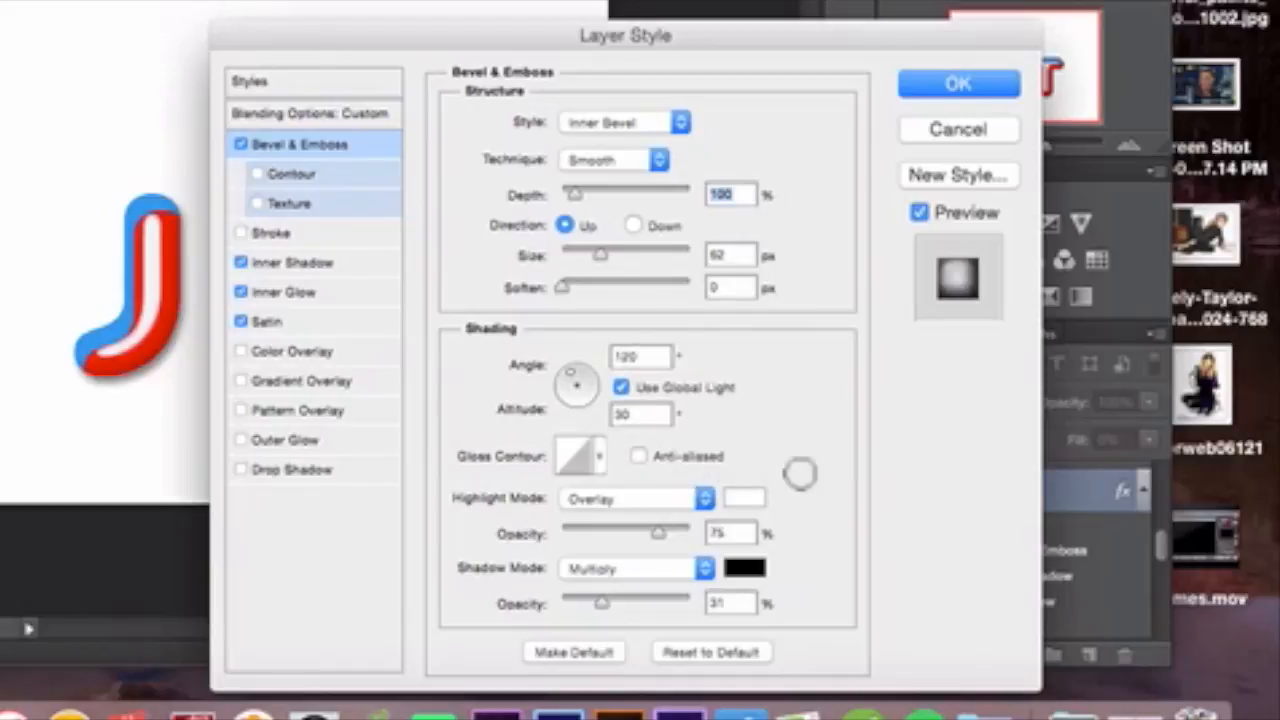
click(744, 497)
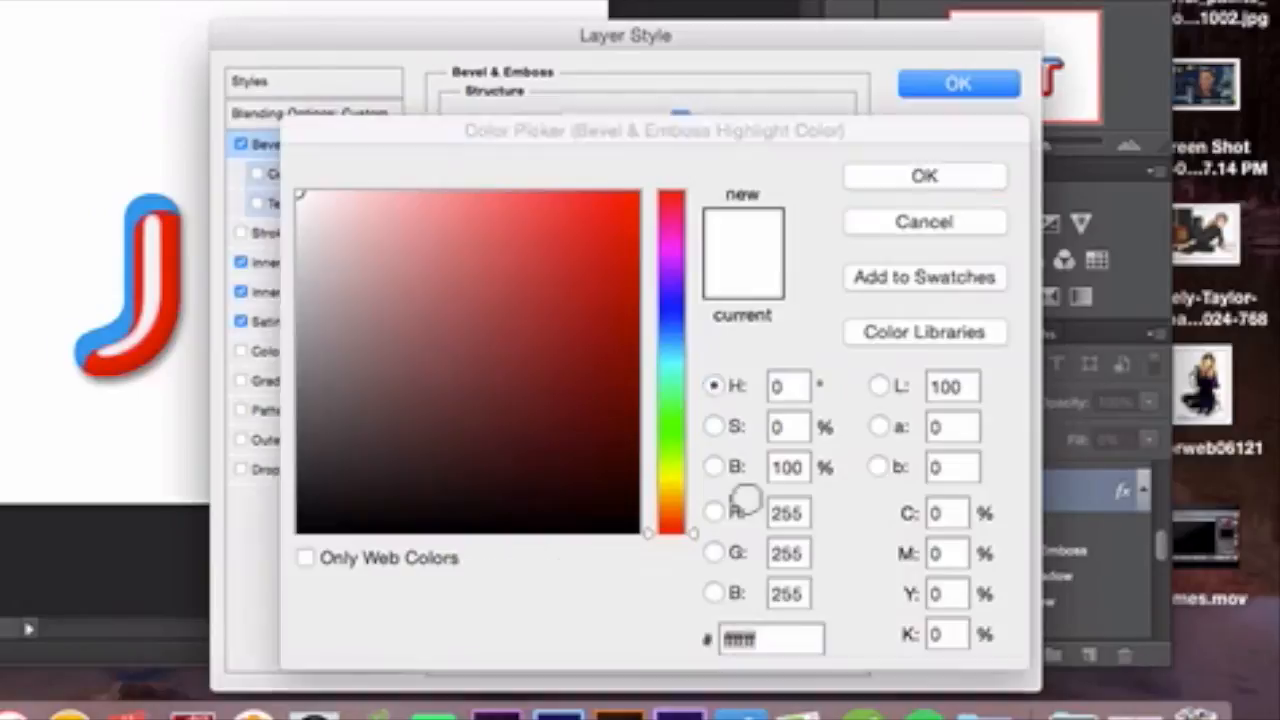
click(948, 178)
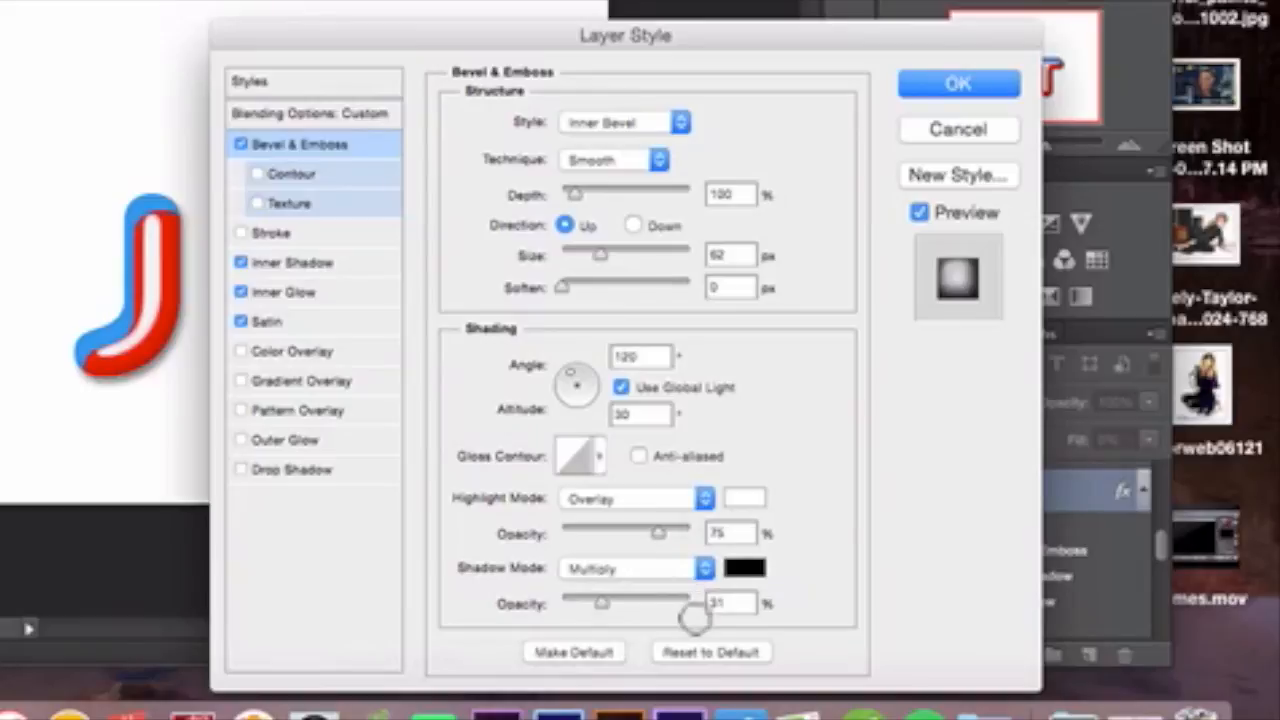
click(997, 88)
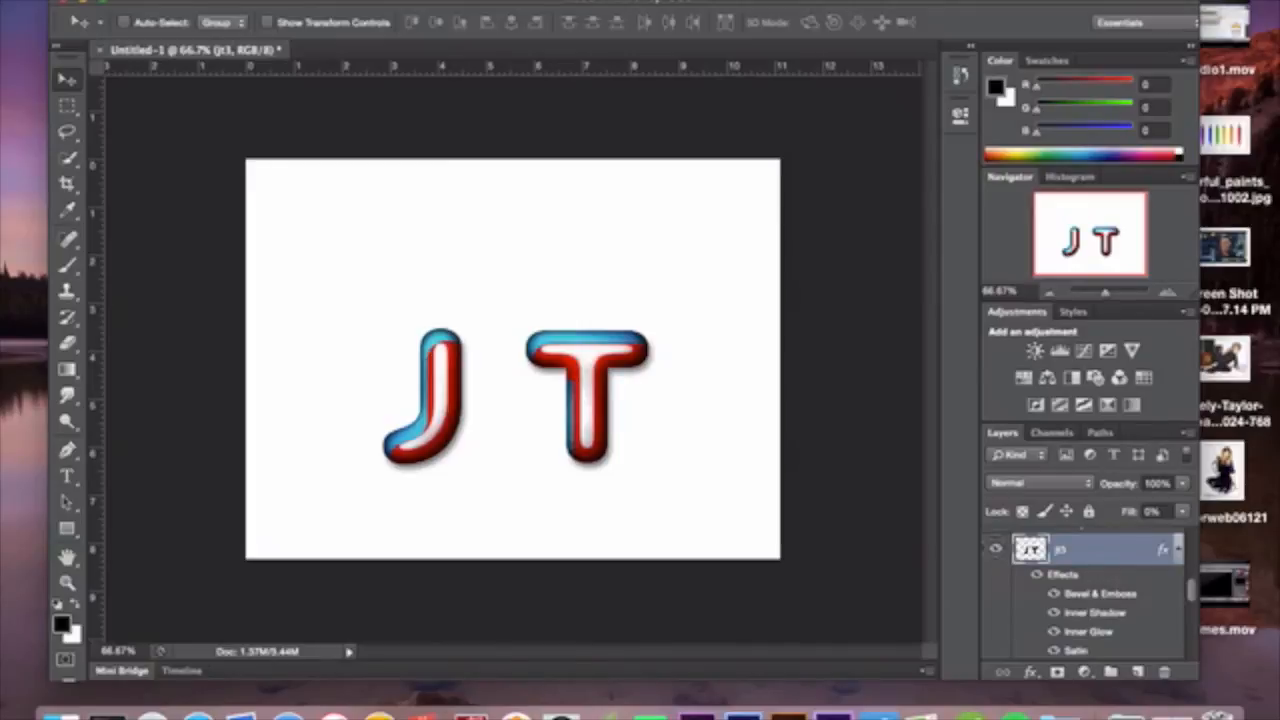
Select Layer 2, choose the Brush tool at size 35, and show the layer's curved stroke extending from the foot of the T
scroll(1090, 600, up, 5)
scroll(1118, 597, up, 2)
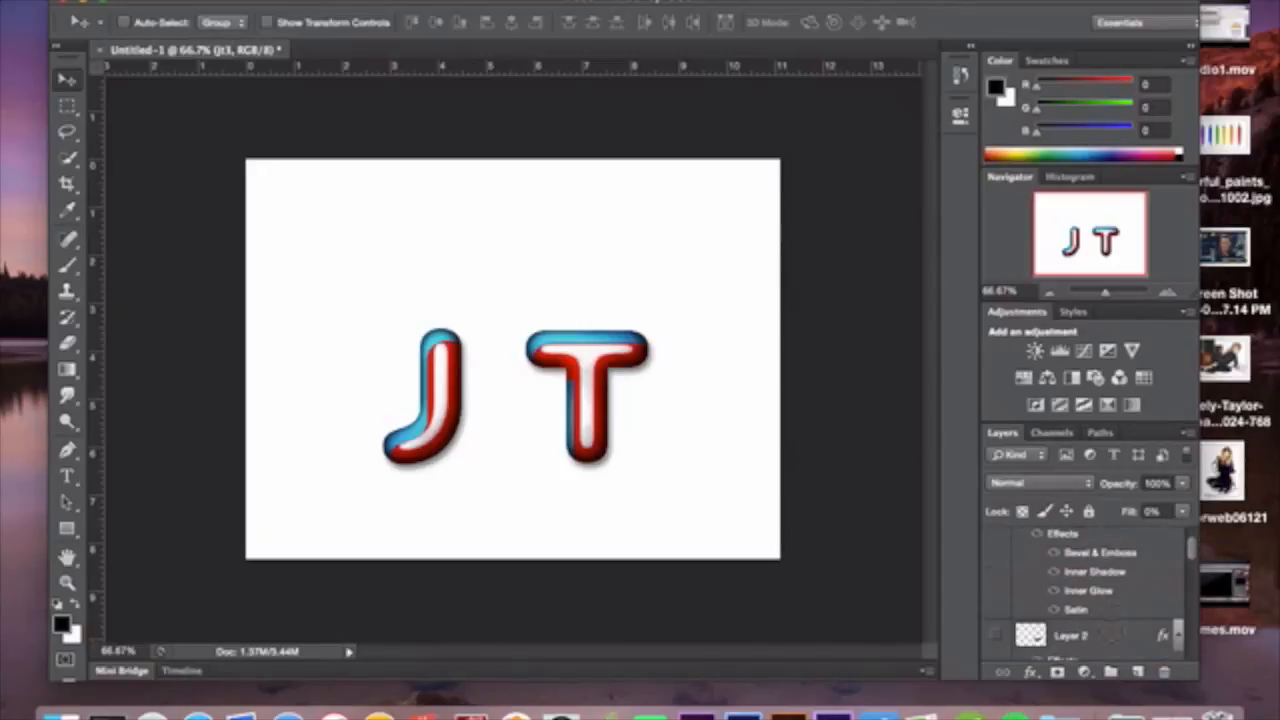
click(1100, 635)
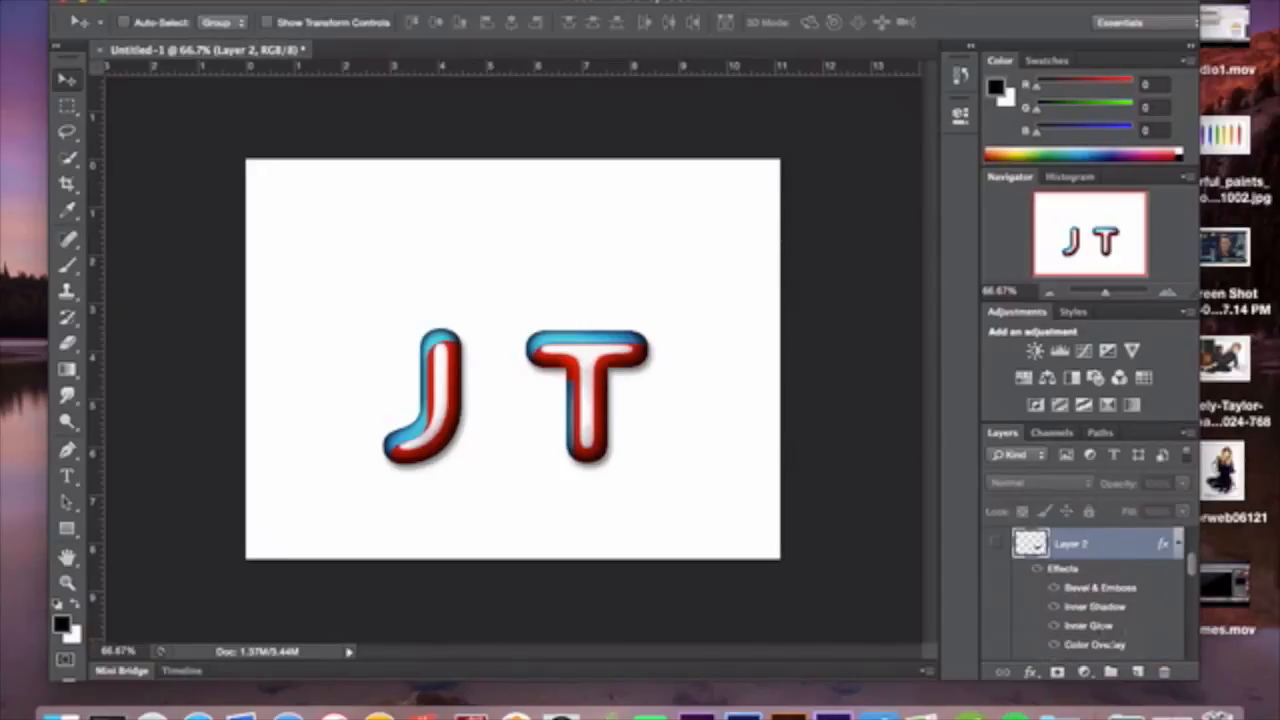
click(66, 264)
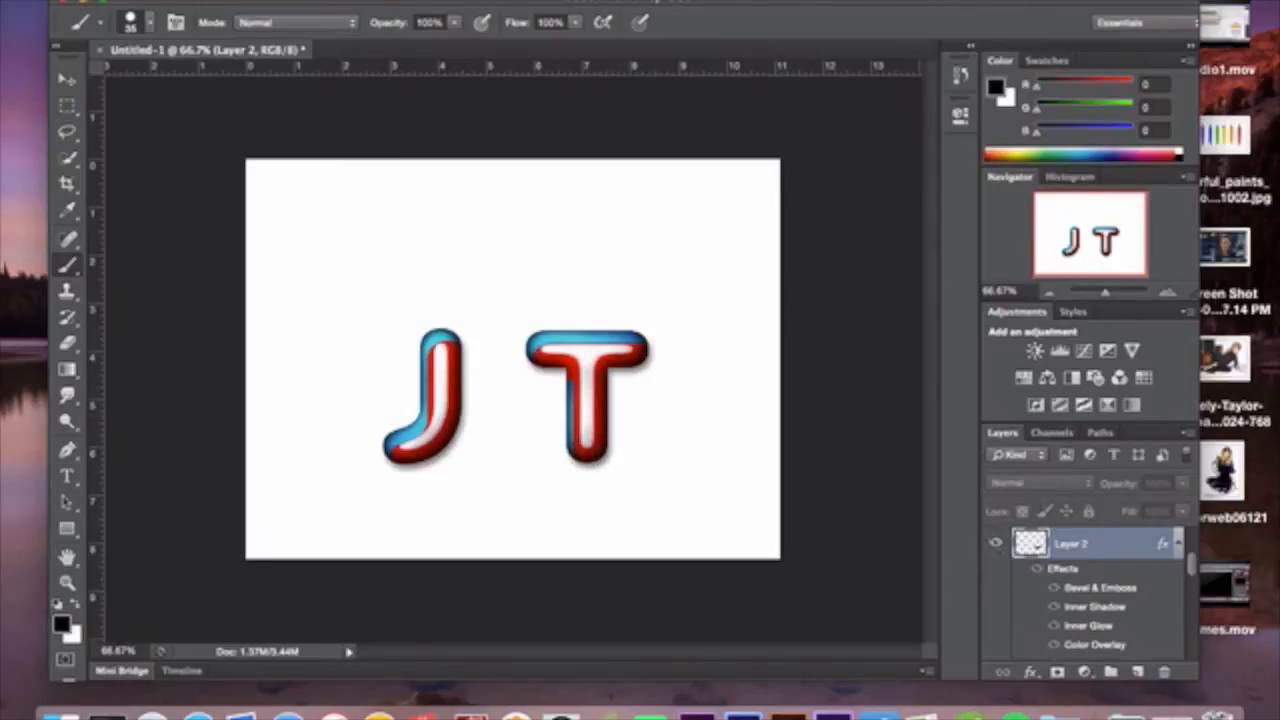
drag(580, 452, 672, 440)
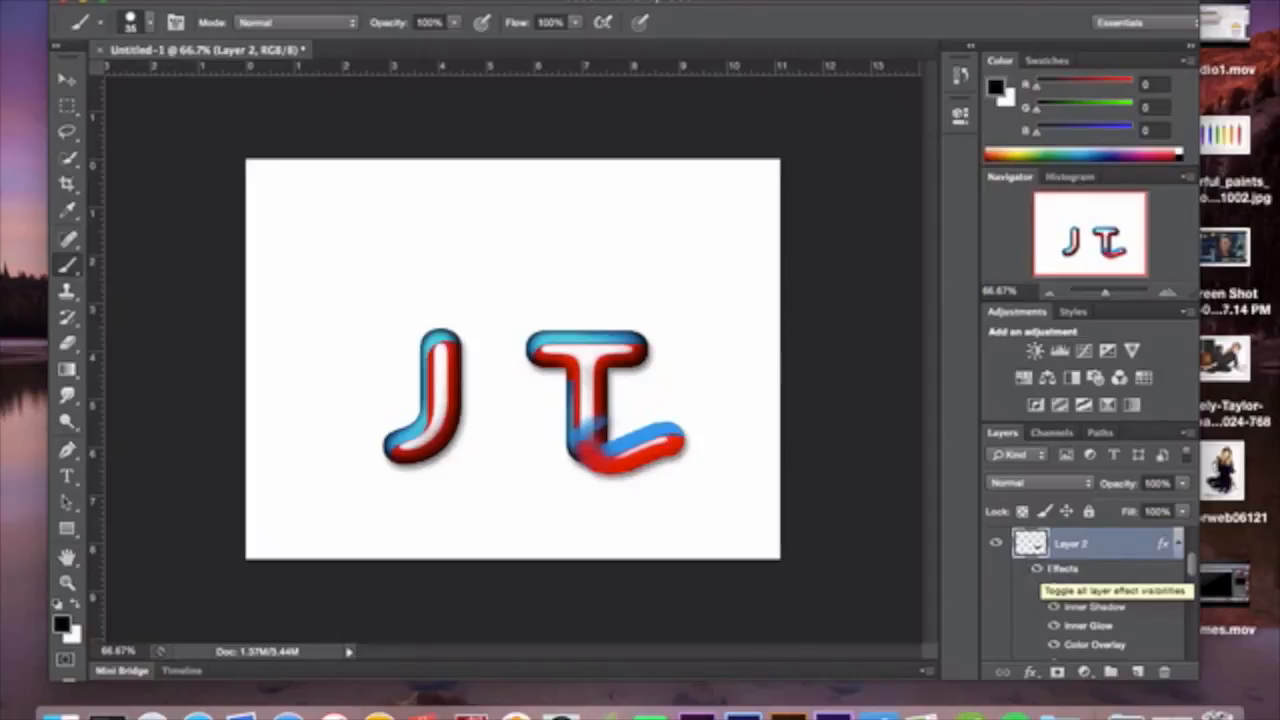
Make the Layer 2 copy layer visible to add its bevel, shadow, glow and satin effects over the stroke
scroll(1042, 568, up, 5)
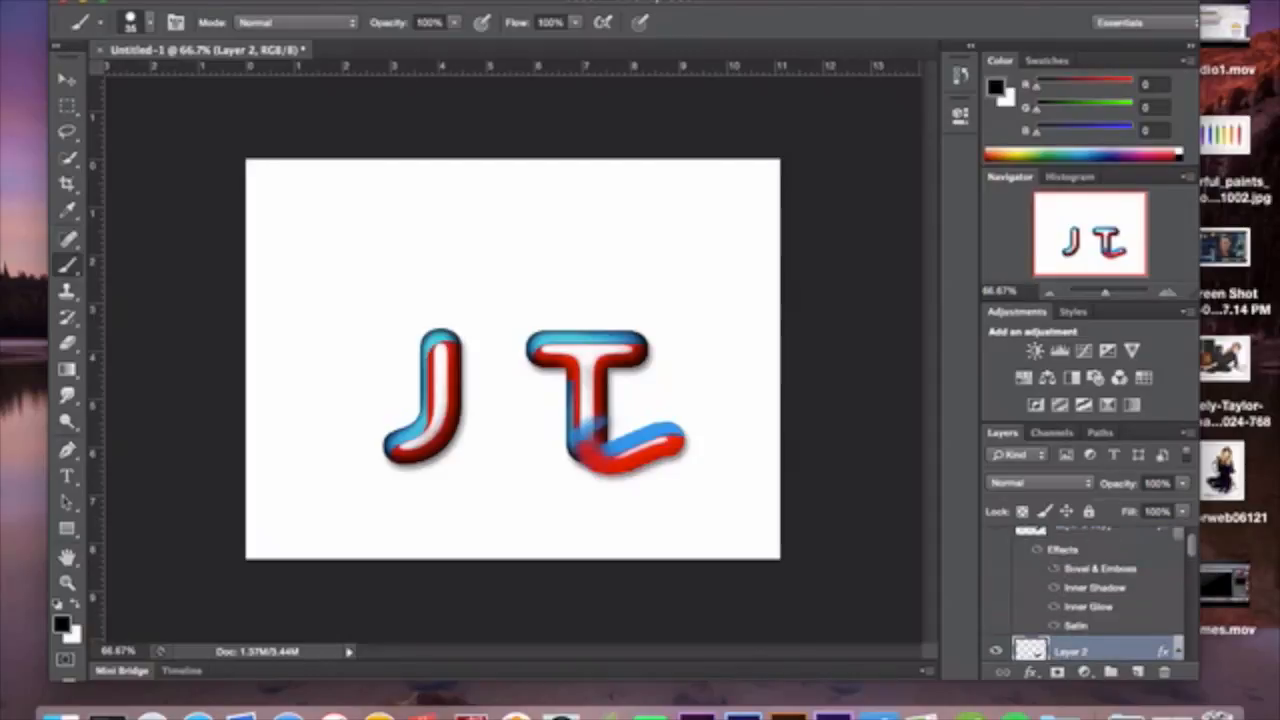
scroll(1037, 563, up, 1)
click(996, 543)
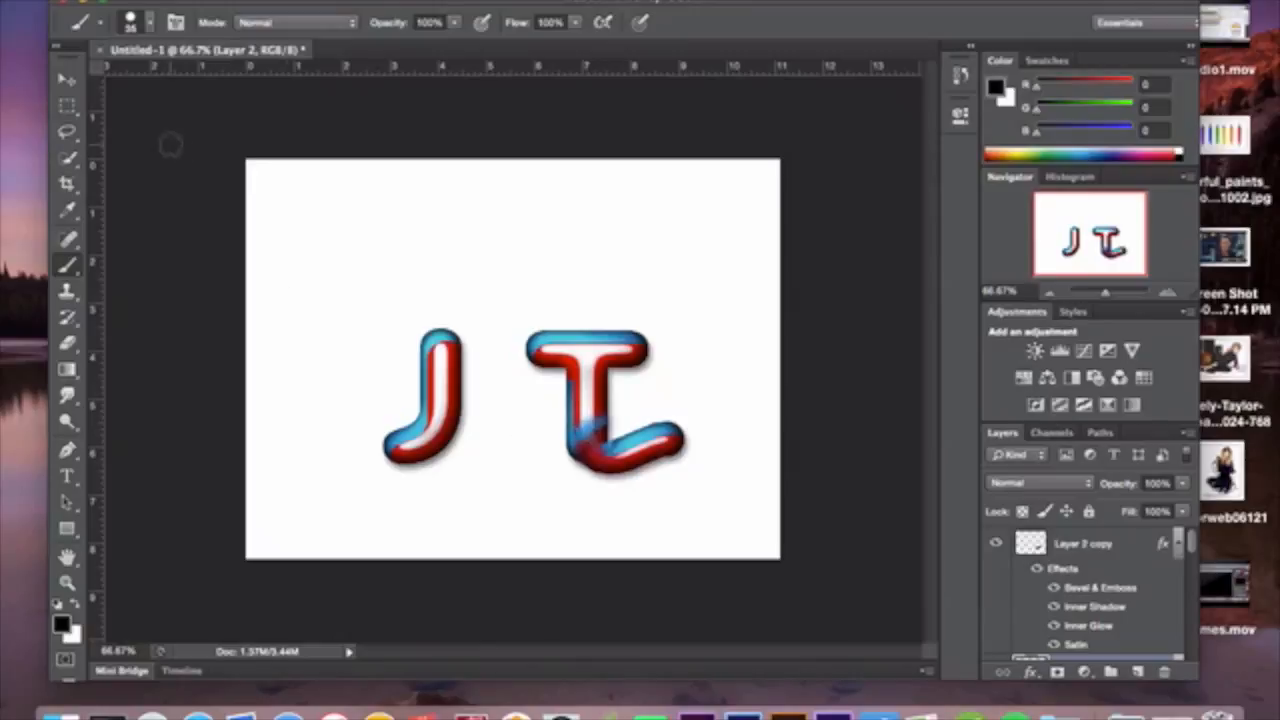
Switch to the Move tool and make Layer 1 visible to show the paint tube at the stroke's end
click(67, 78)
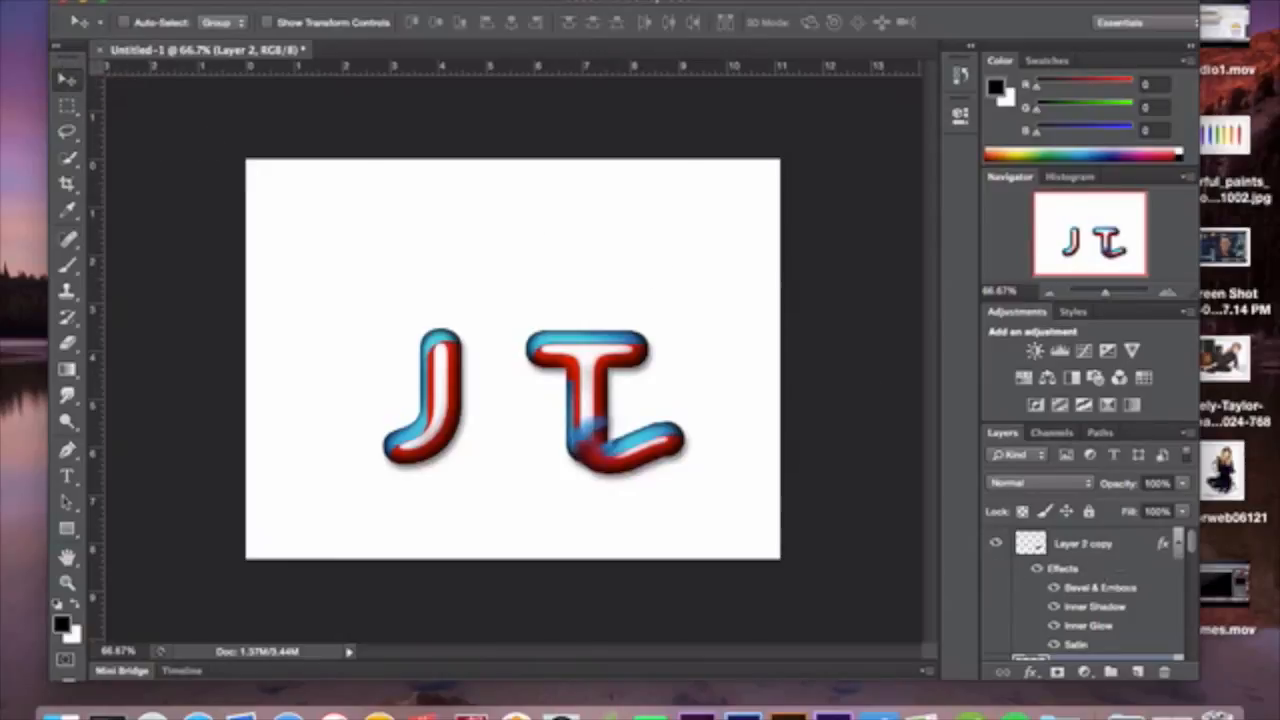
scroll(1085, 600, down, 6)
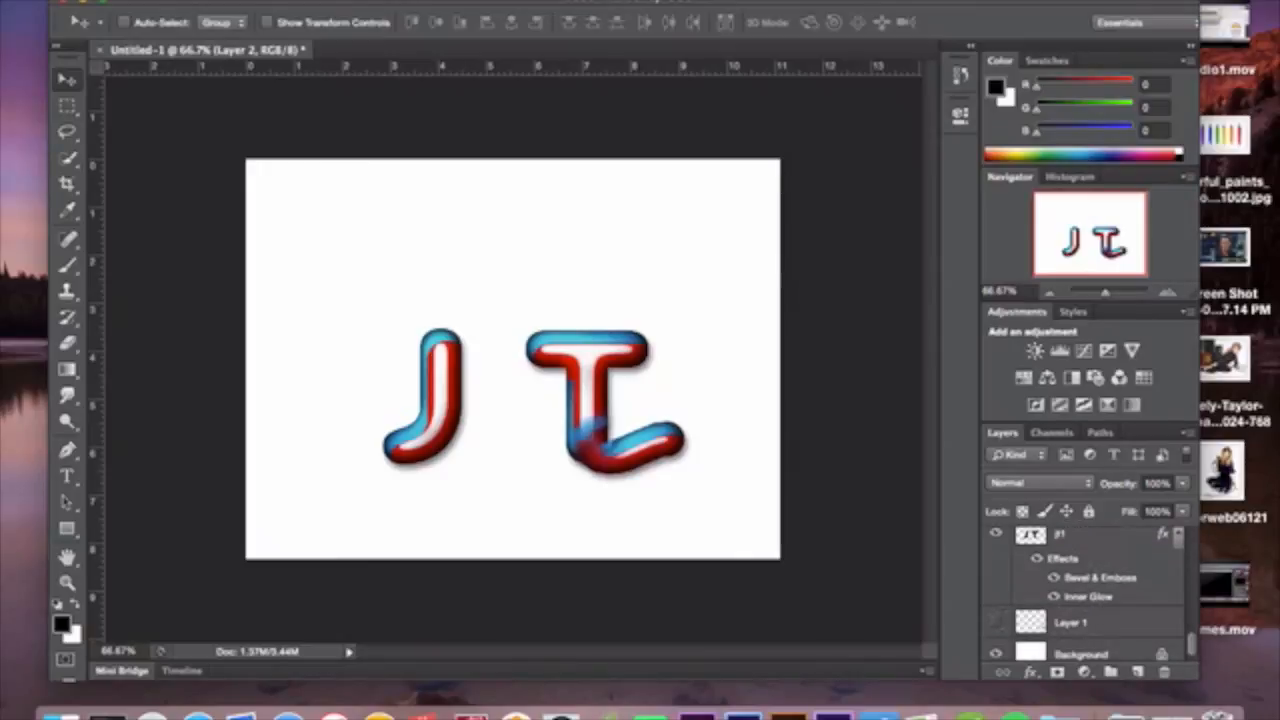
click(995, 622)
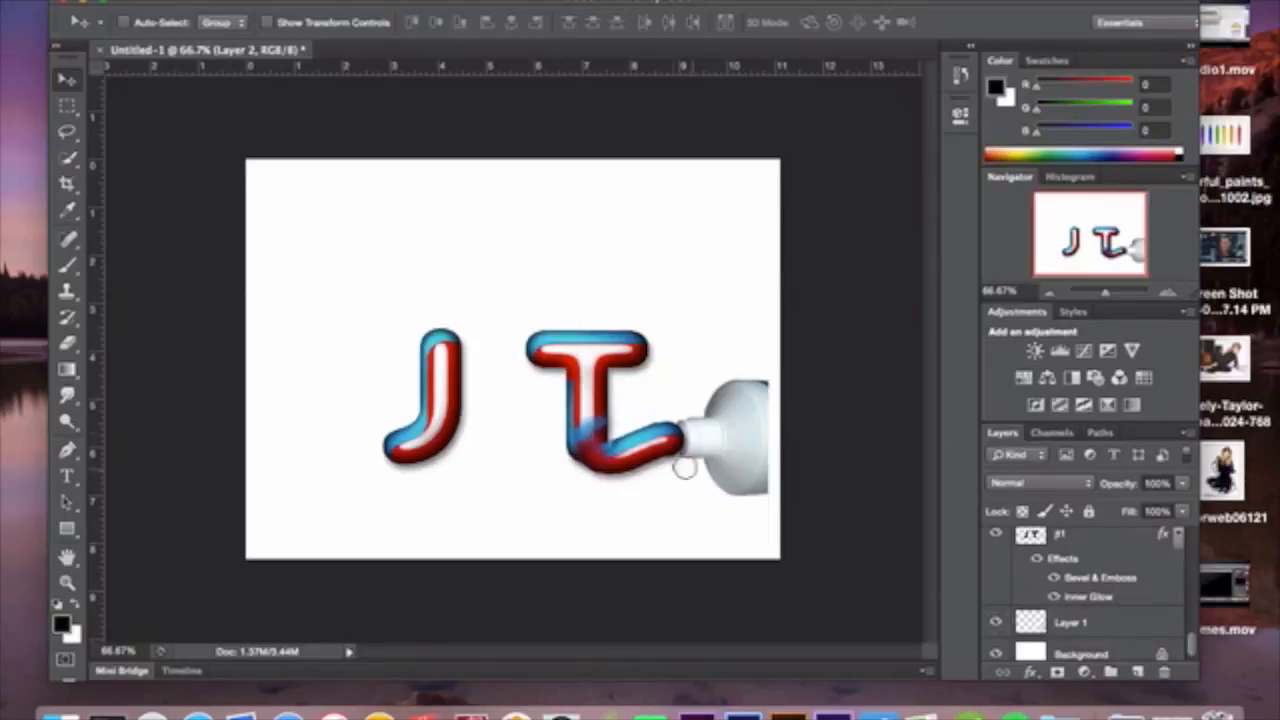